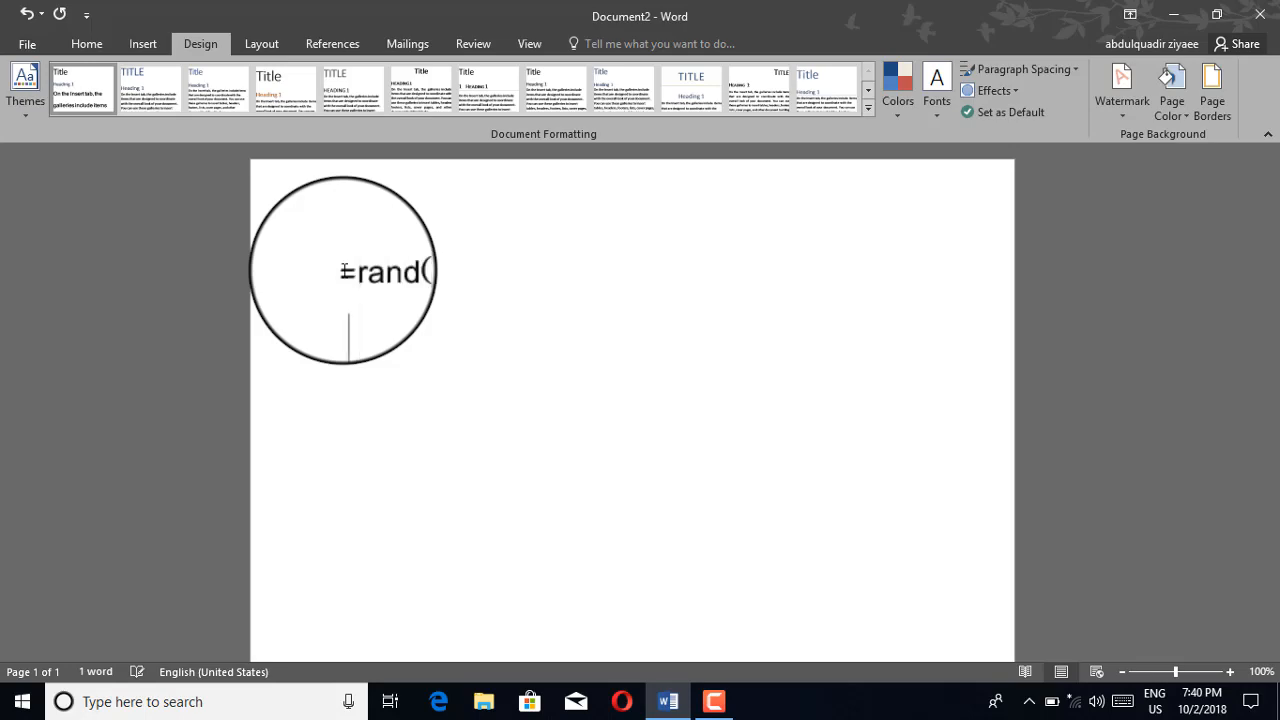
# Step: Apply the built-in No Paragraph Space setting to all the text in the document
pyautogui.scroll(5, 362, 258)
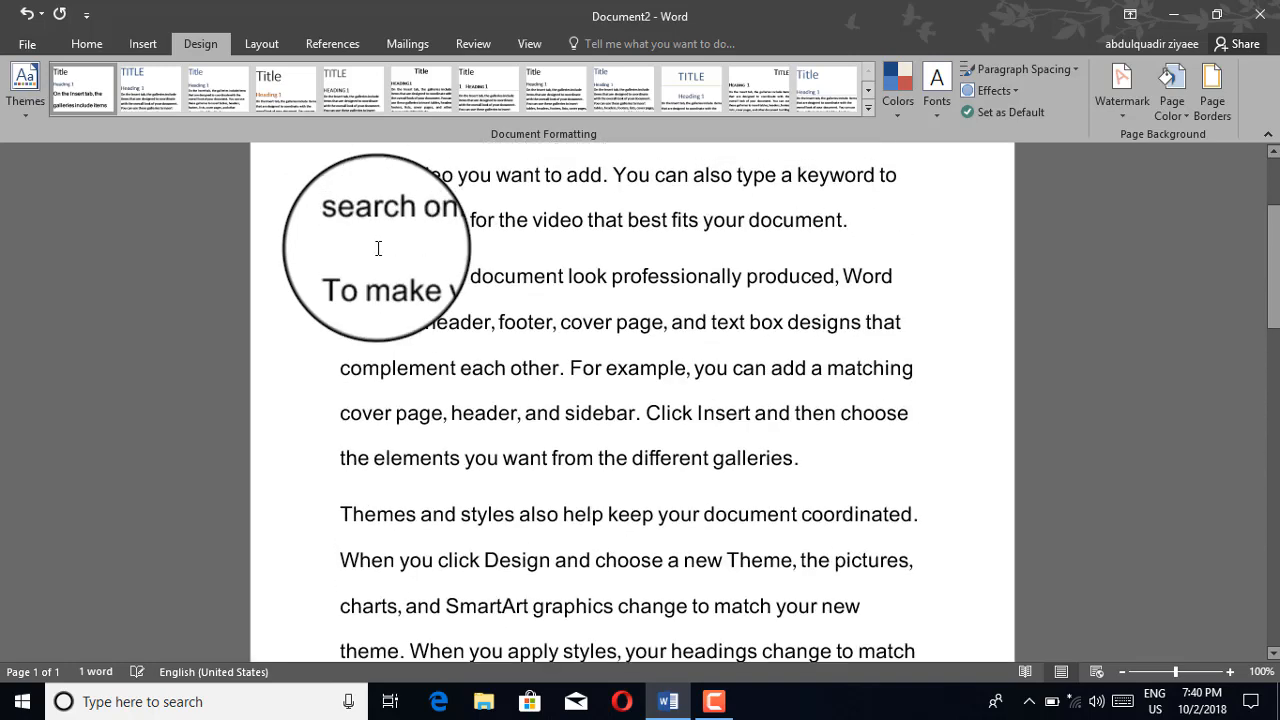
pyautogui.scroll(2, 378, 248)
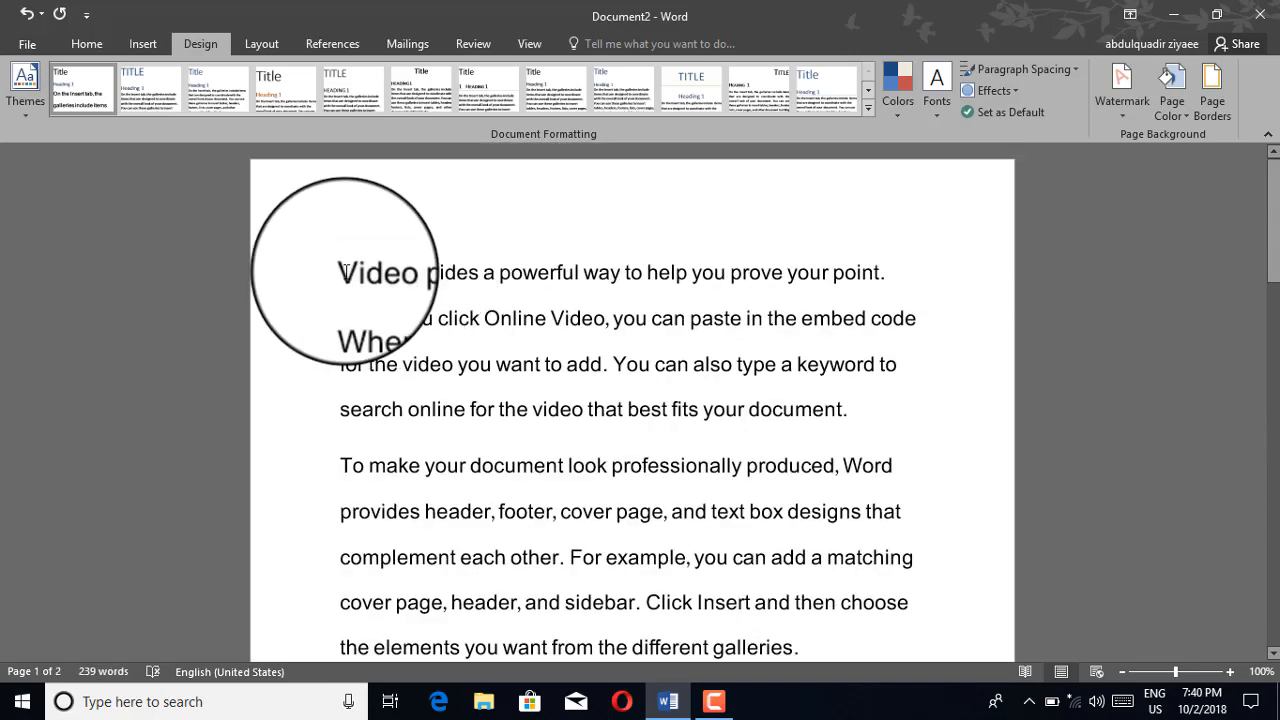
pyautogui.hotkey('ctrl', 'a')
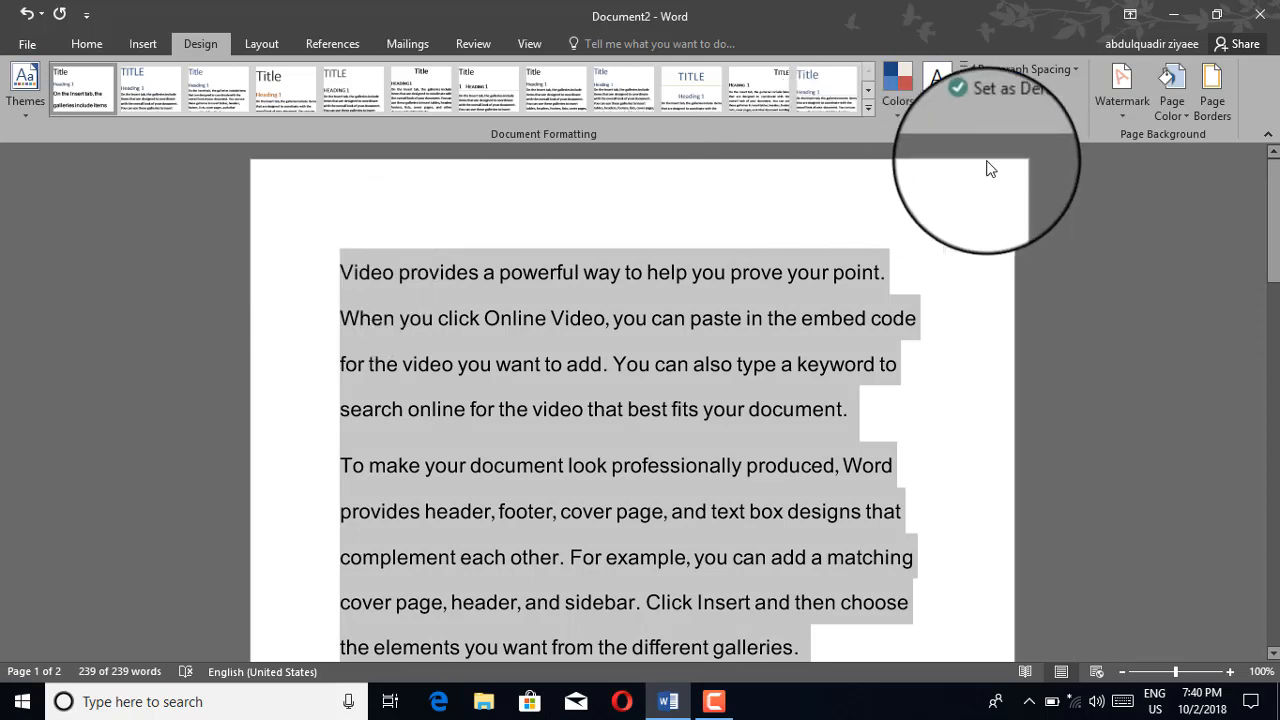
pyautogui.click(1058, 74)
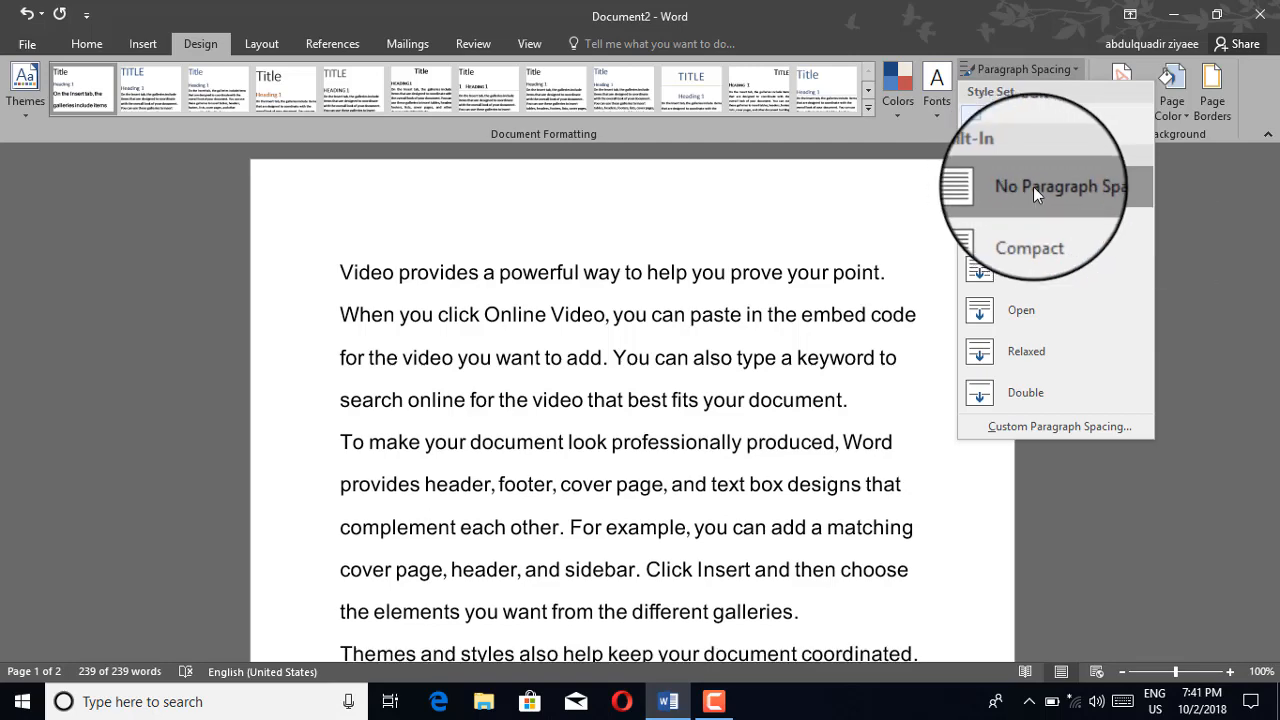
pyautogui.click(1033, 186)
pyautogui.hotkey('ctrl', 'a')
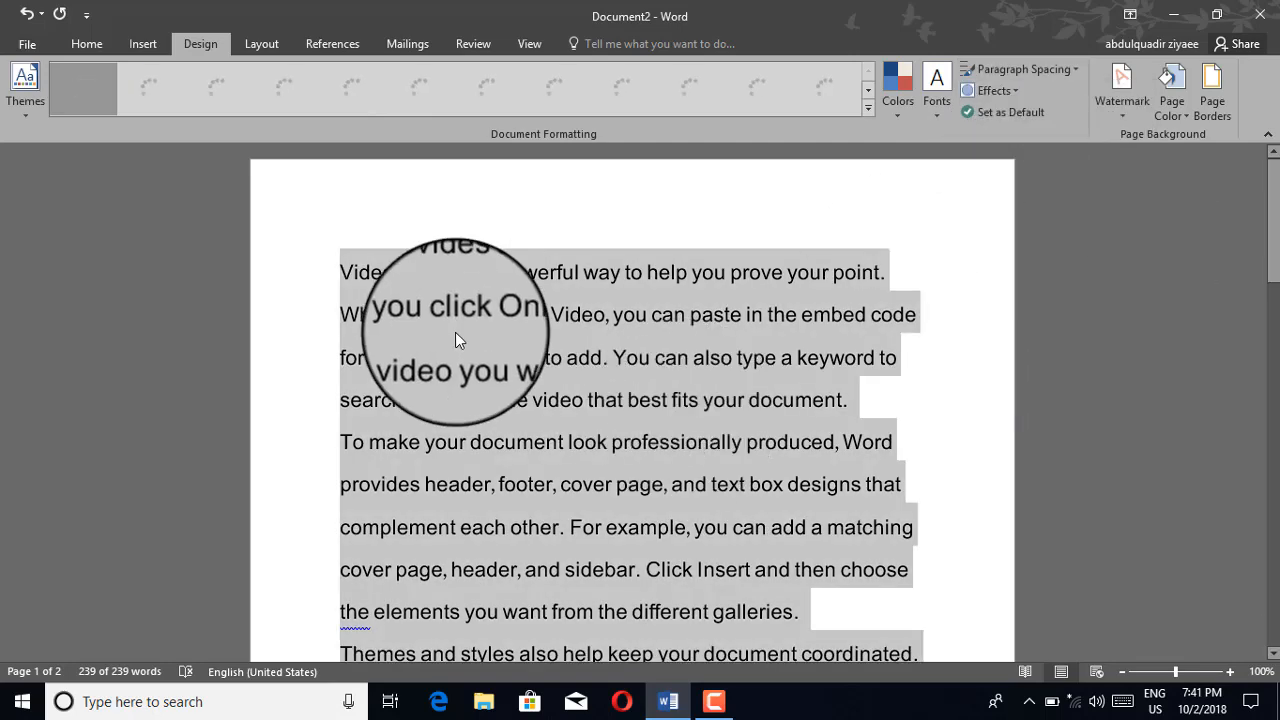
# Step: Open the custom paragraph spacing settings and review the default, edit, recommend and restrict style options without changing anything
pyautogui.click(1072, 68)
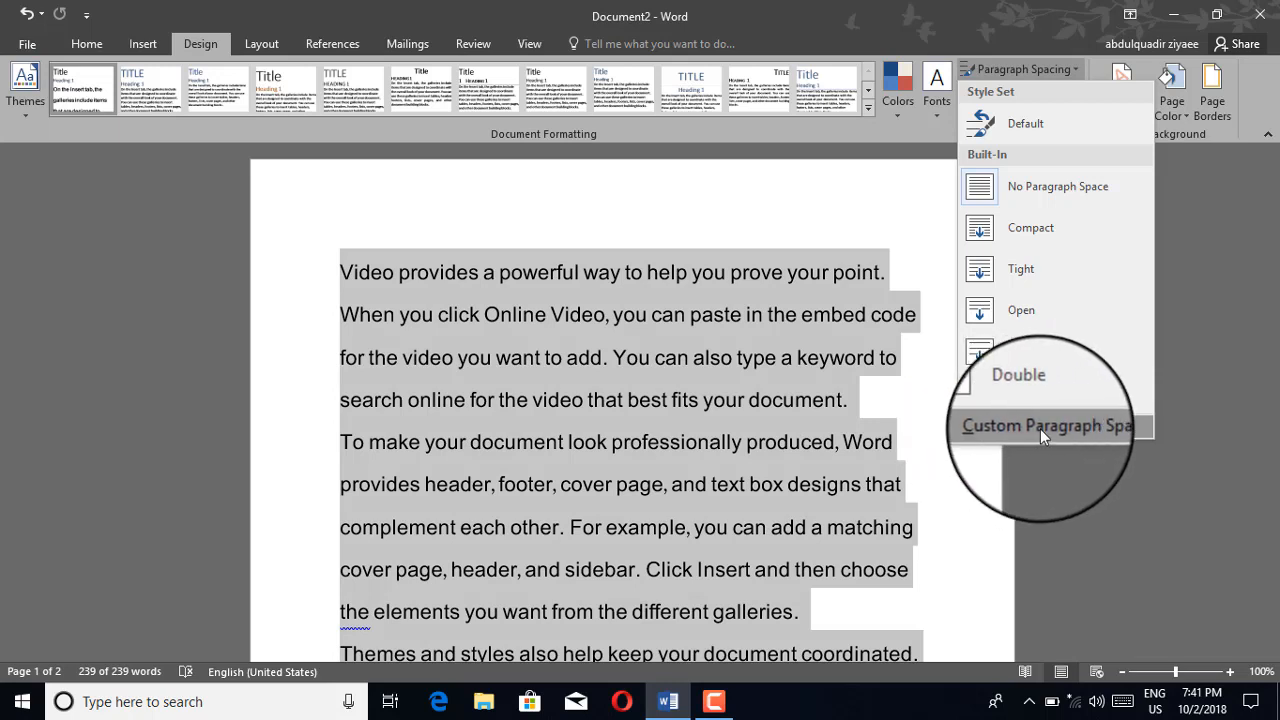
pyautogui.click(1040, 429)
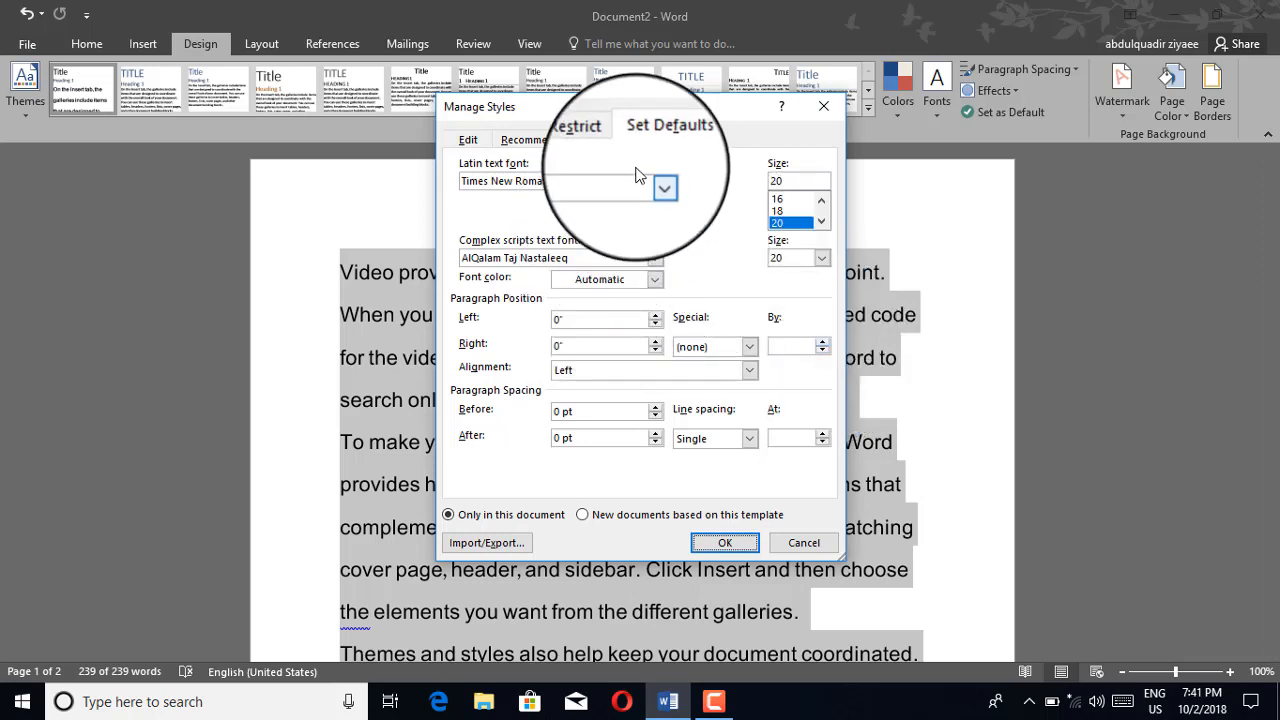
pyautogui.click(468, 140)
pyautogui.click(529, 140)
pyautogui.click(594, 140)
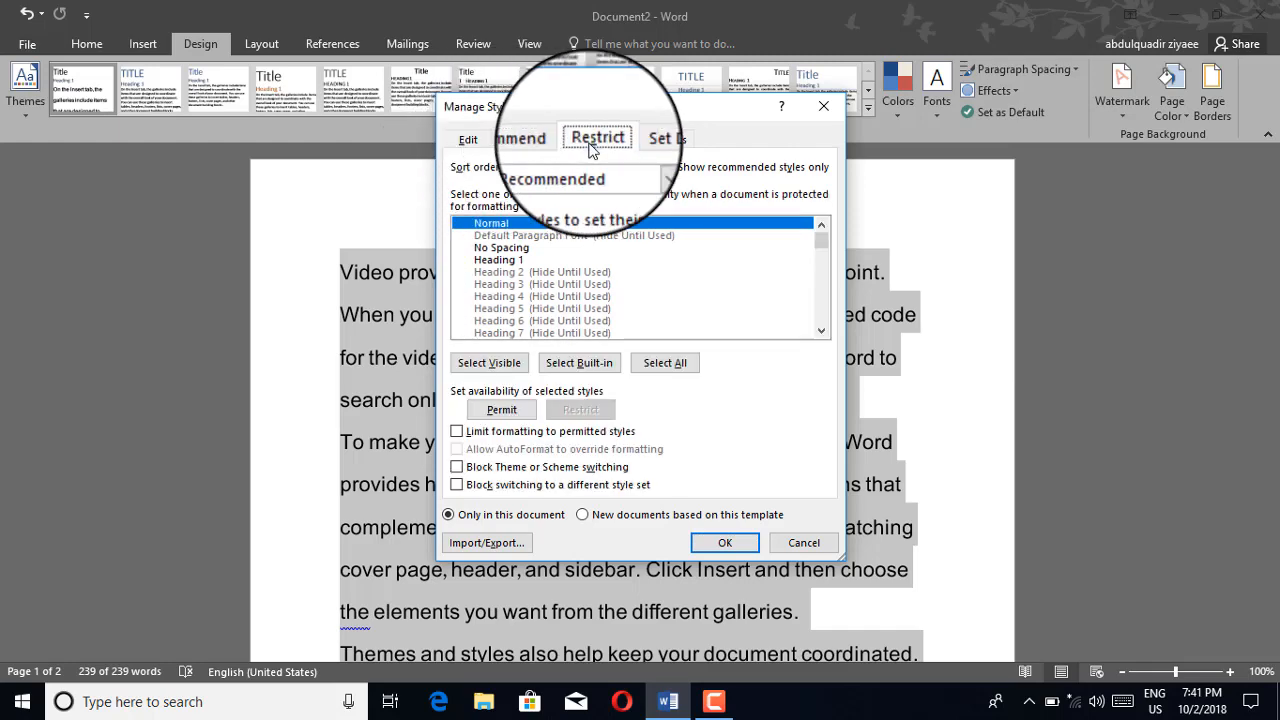
pyautogui.click(797, 548)
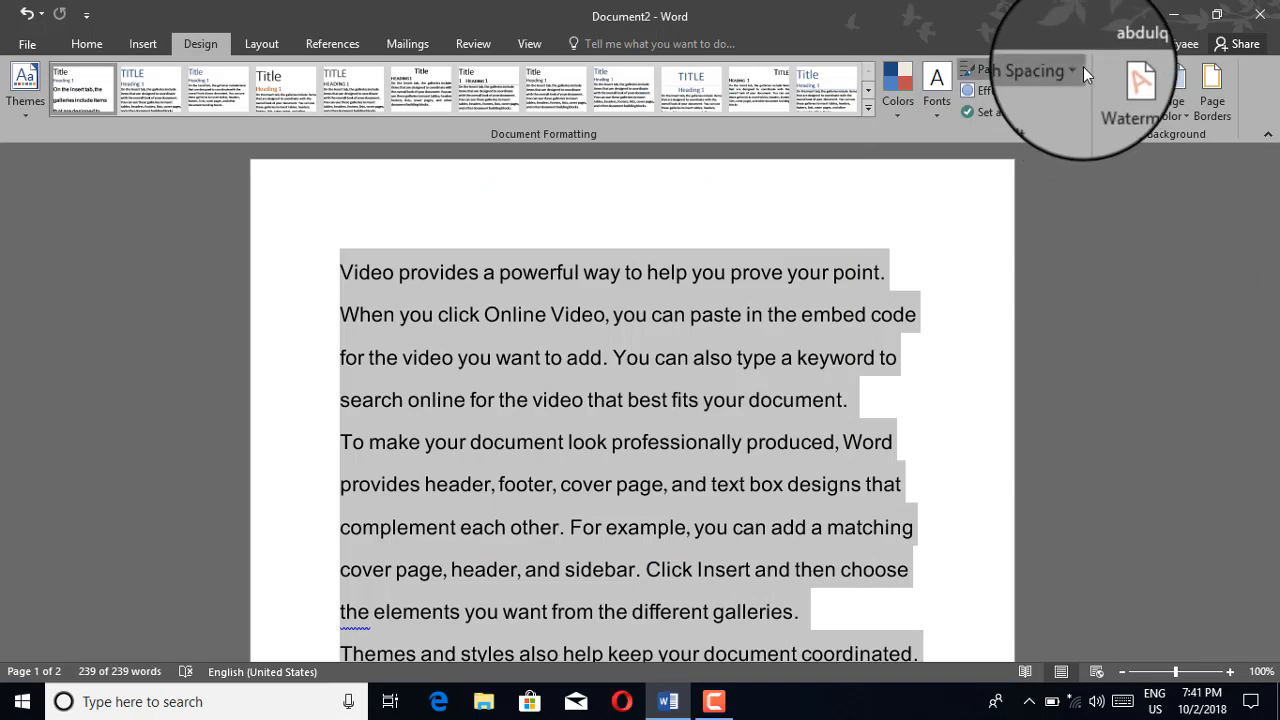
# Step: Restore the style set's Default paragraph spacing for the document and deselect the text
pyautogui.click(1022, 69)
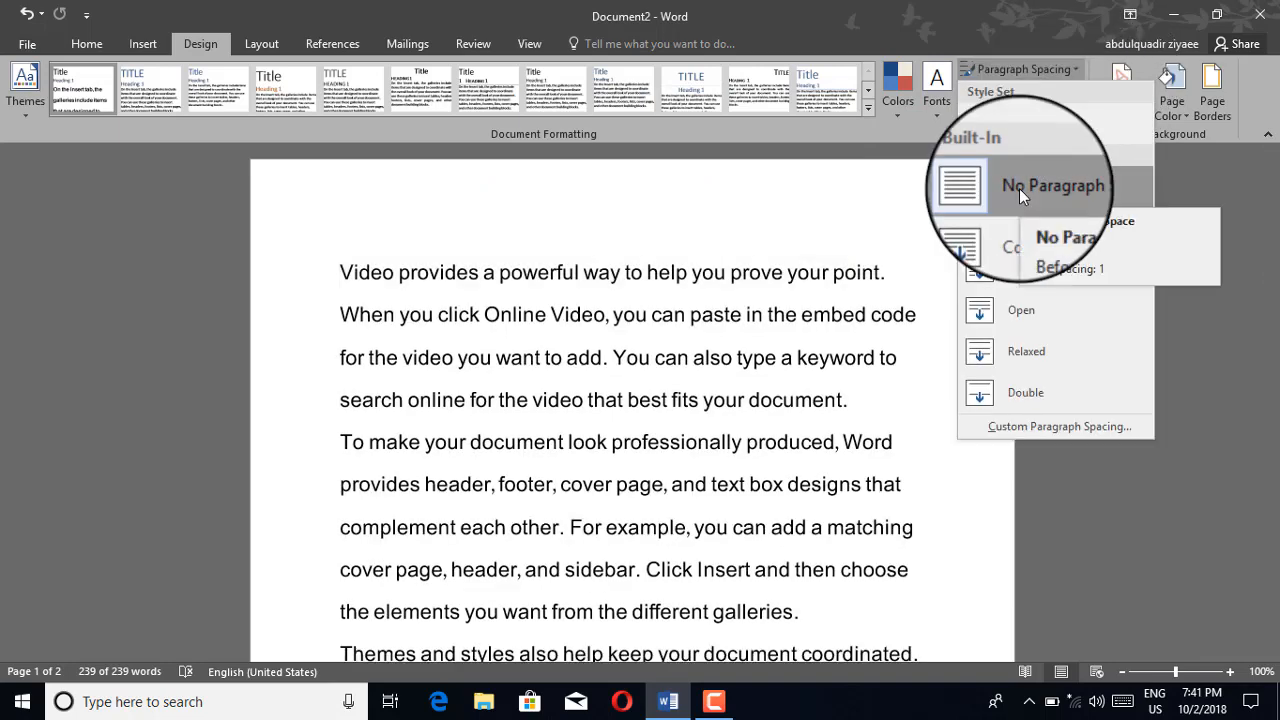
pyautogui.click(1020, 121)
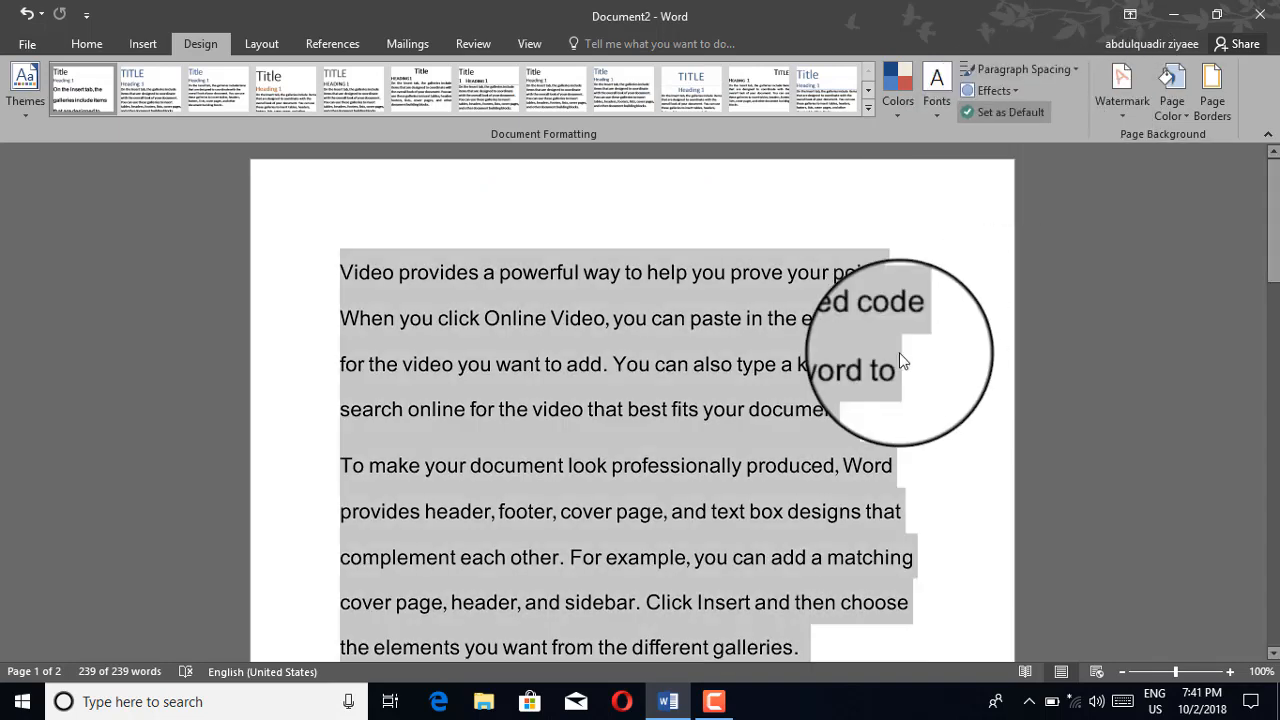
pyautogui.click(819, 282)
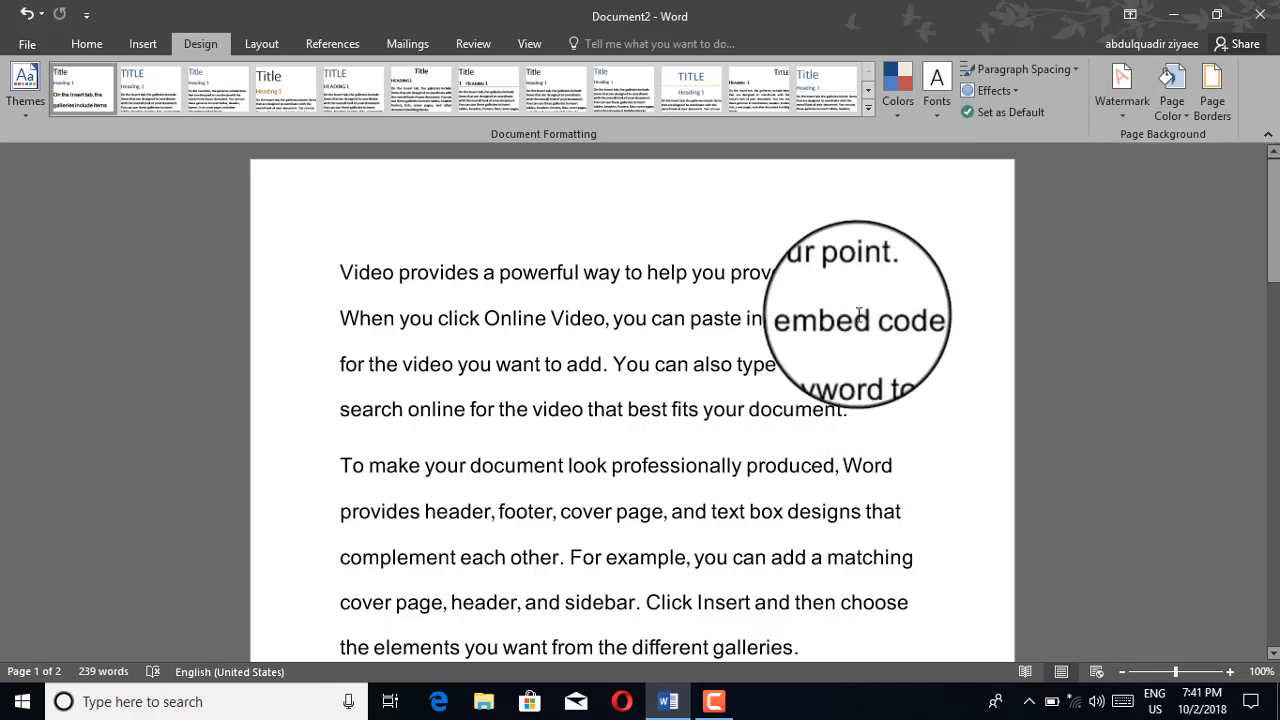
# Step: Add the built-in DO NOT COPY 2 watermark and check how it looks on the second page
pyautogui.scroll(-8, 870, 300)
pyautogui.scroll(-10, 857, 318)
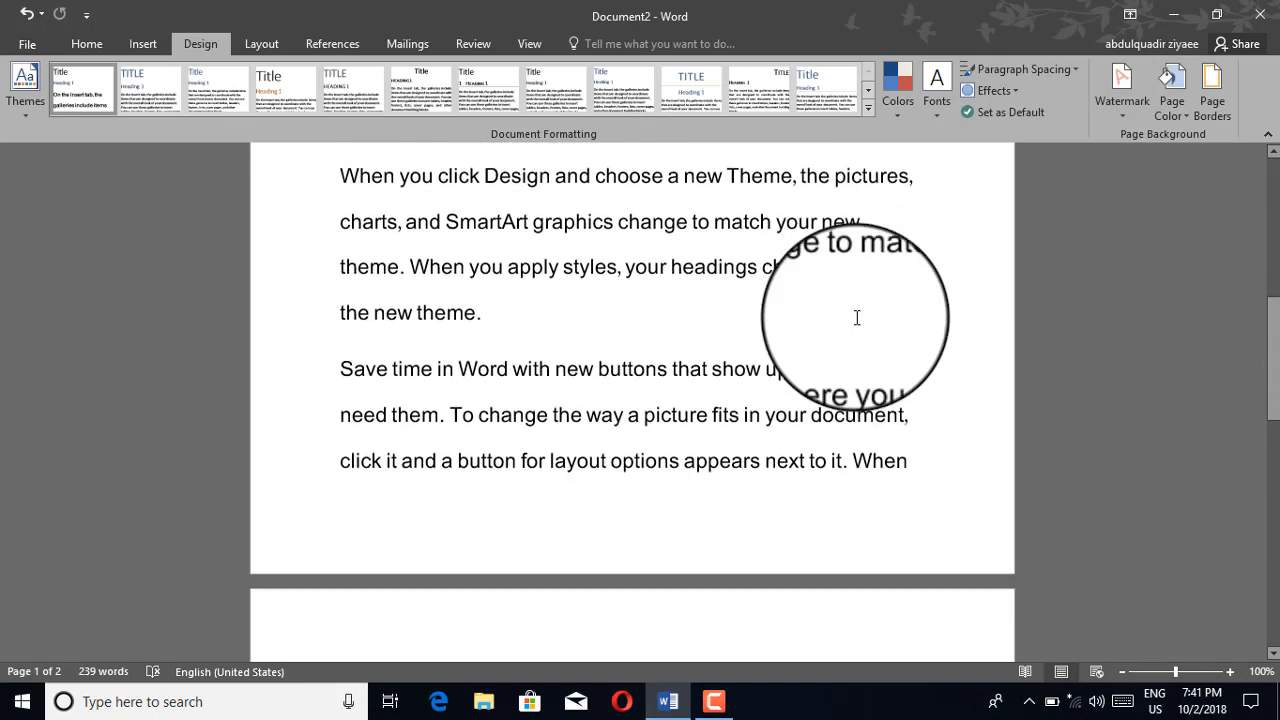
pyautogui.scroll(5, 857, 318)
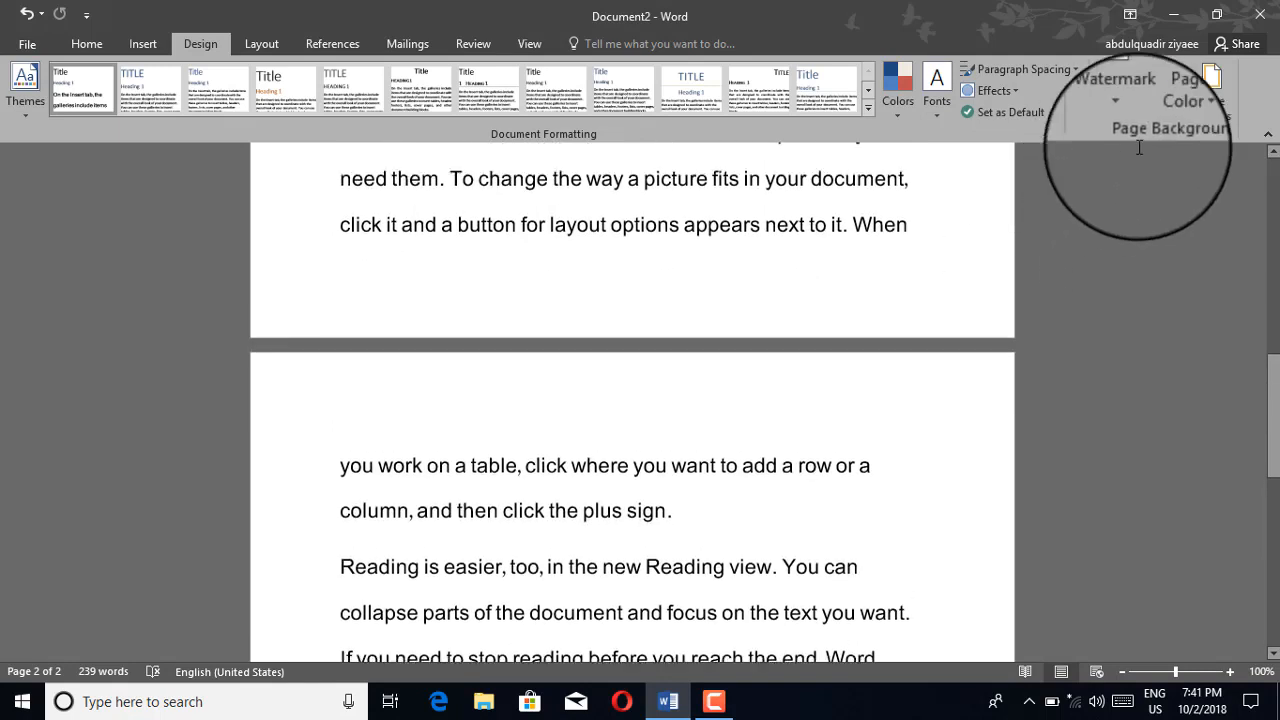
pyautogui.click(1131, 107)
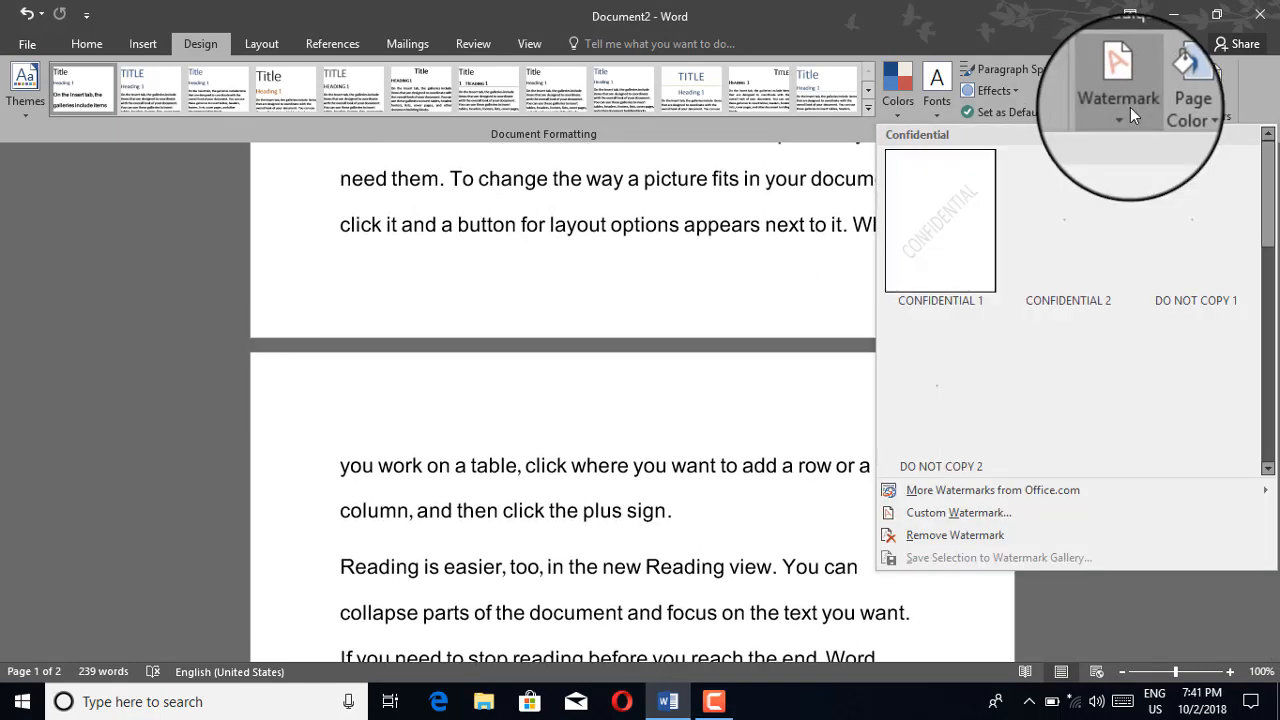
pyautogui.click(941, 432)
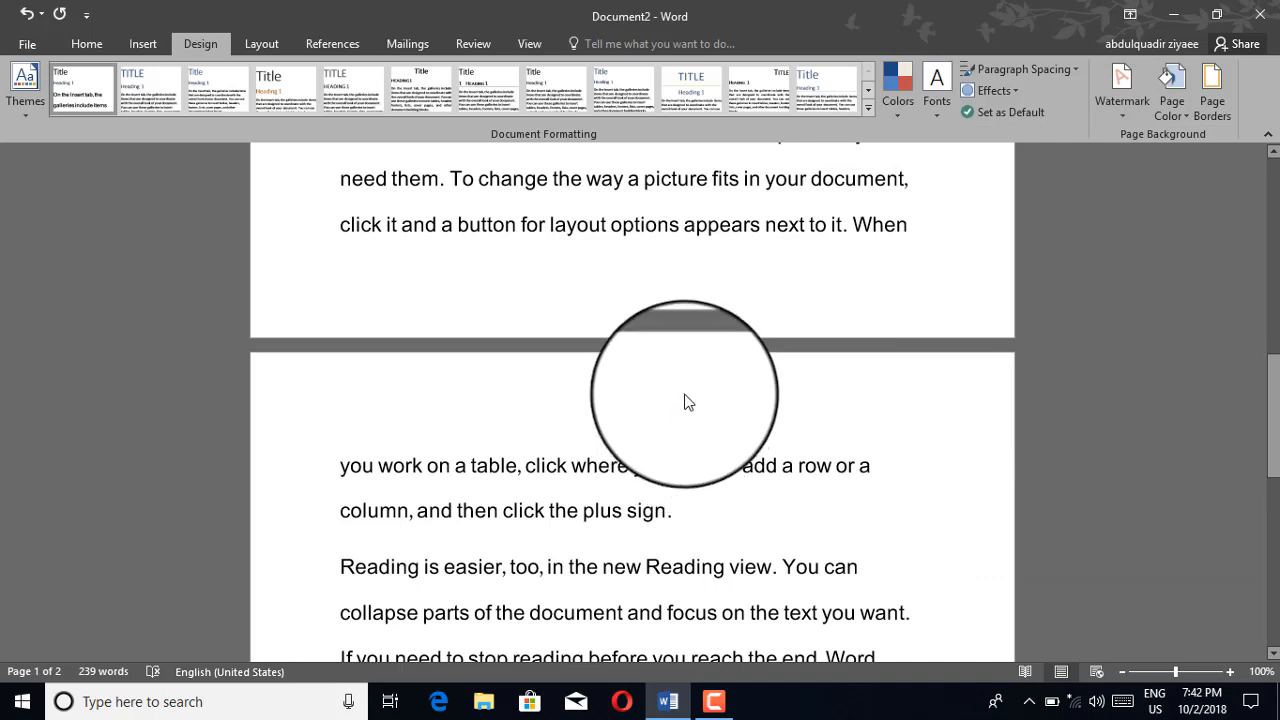
pyautogui.scroll(-1, 685, 402)
pyautogui.scroll(-5, 685, 402)
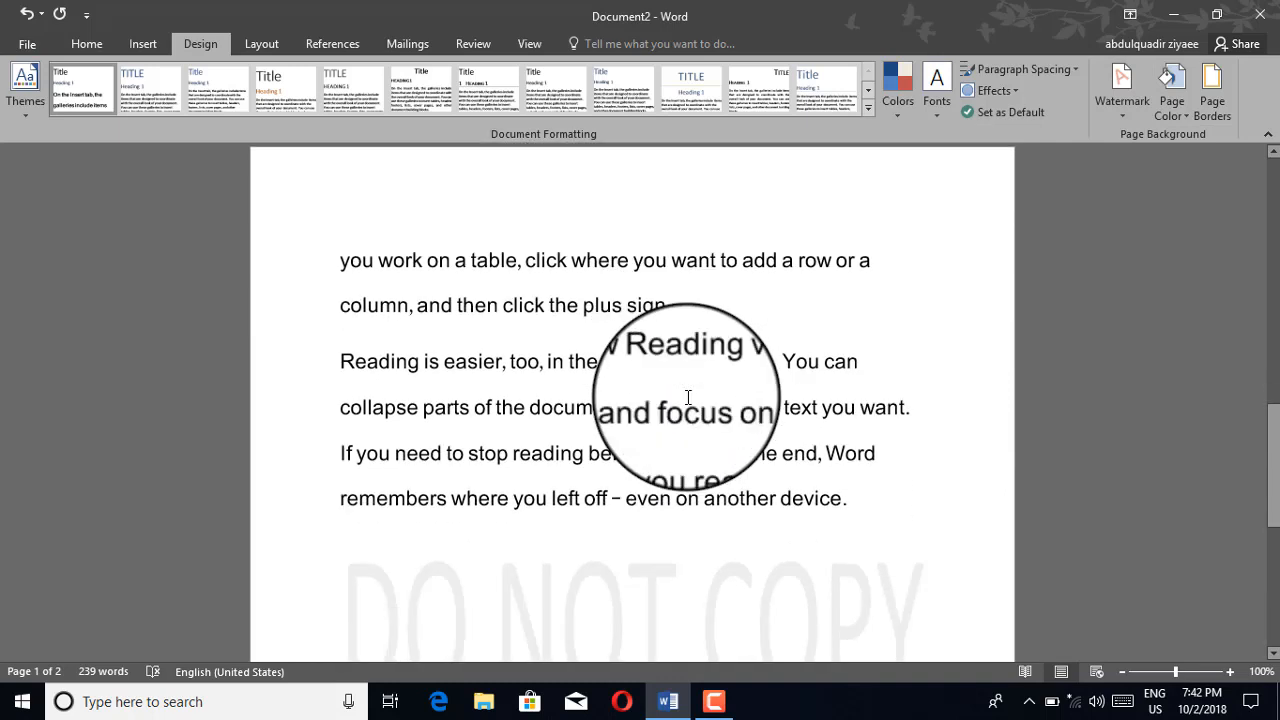
pyautogui.scroll(-1, 689, 401)
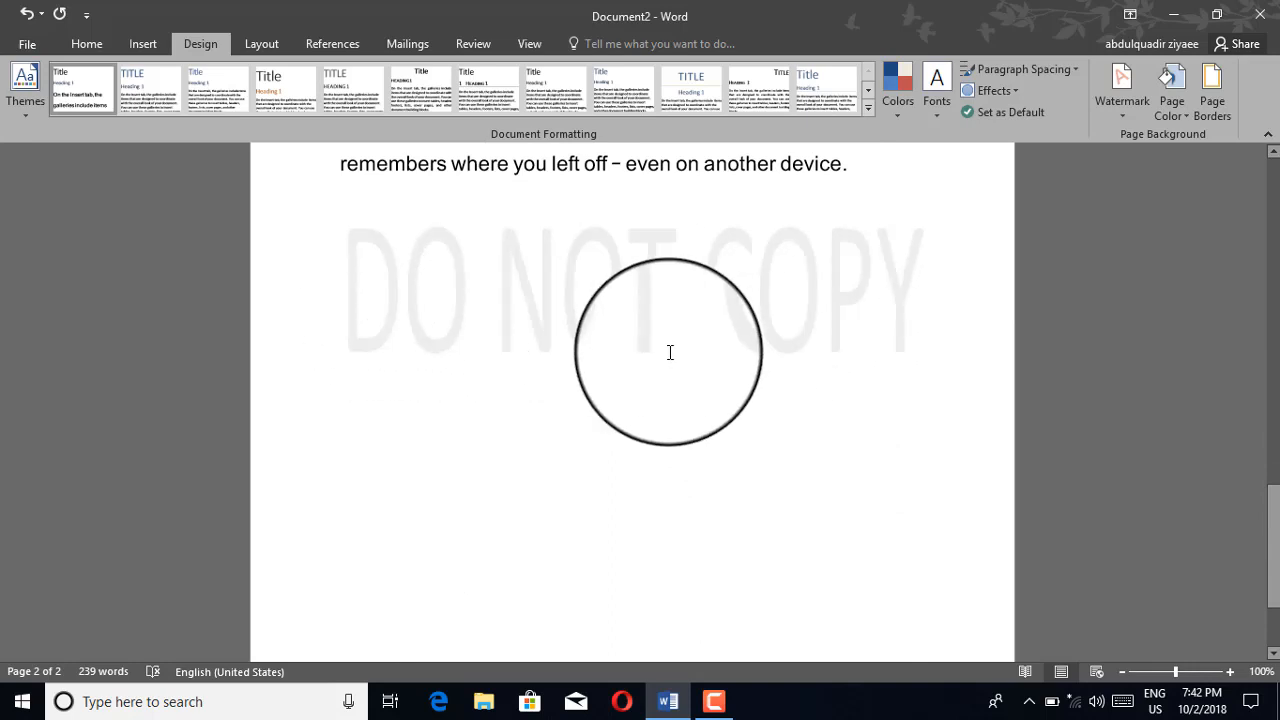
pyautogui.scroll(-3, 670, 352)
pyautogui.scroll(3, 670, 352)
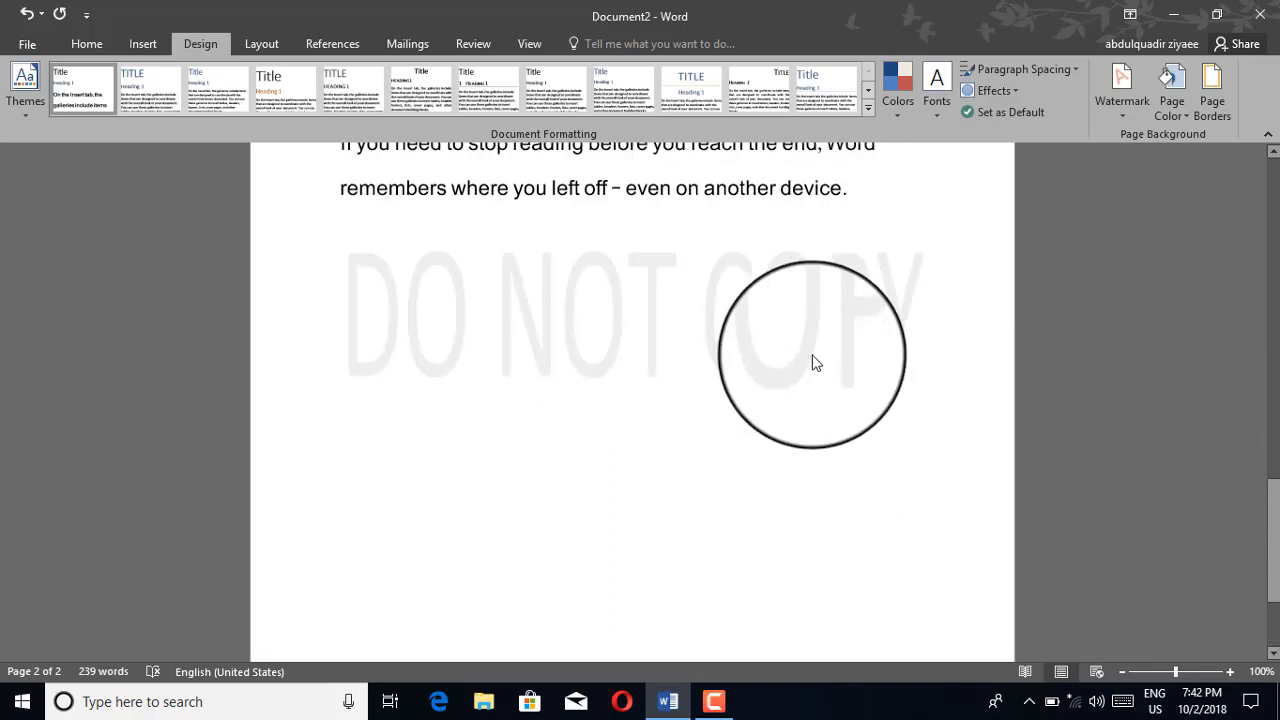
# Step: Add empty lines after the last paragraph until the document extends onto a third page
pyautogui.press('Return')
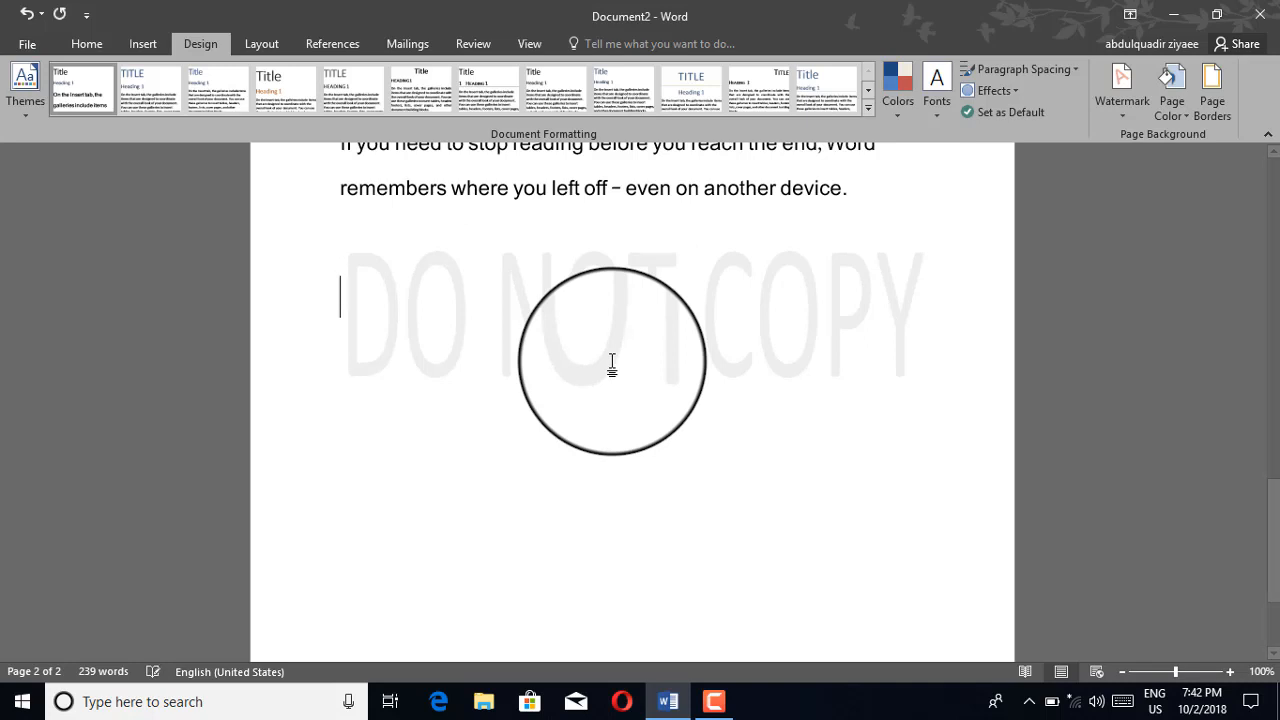
pyautogui.press('Return')
pyautogui.press('Return')
pyautogui.press('Return')
pyautogui.press('Return')
pyautogui.press('Return')
pyautogui.press('Return')
pyautogui.press('Return')
pyautogui.press('Return')
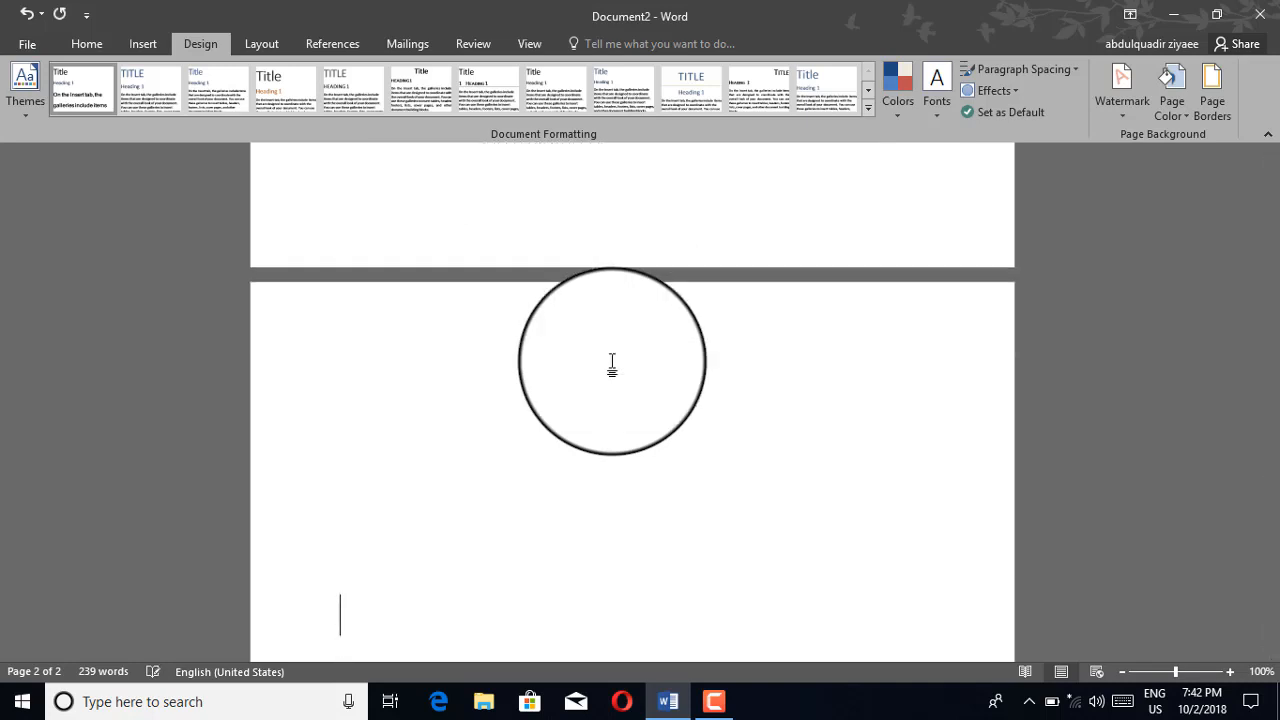
pyautogui.press('Return')
pyautogui.press('Return')
pyautogui.press('Return')
pyautogui.press('Return')
pyautogui.press('Return')
pyautogui.press('Return')
pyautogui.press('Return')
pyautogui.press('Return')
pyautogui.press('Return')
pyautogui.press('Return')
pyautogui.press('Return')
pyautogui.press('Return')
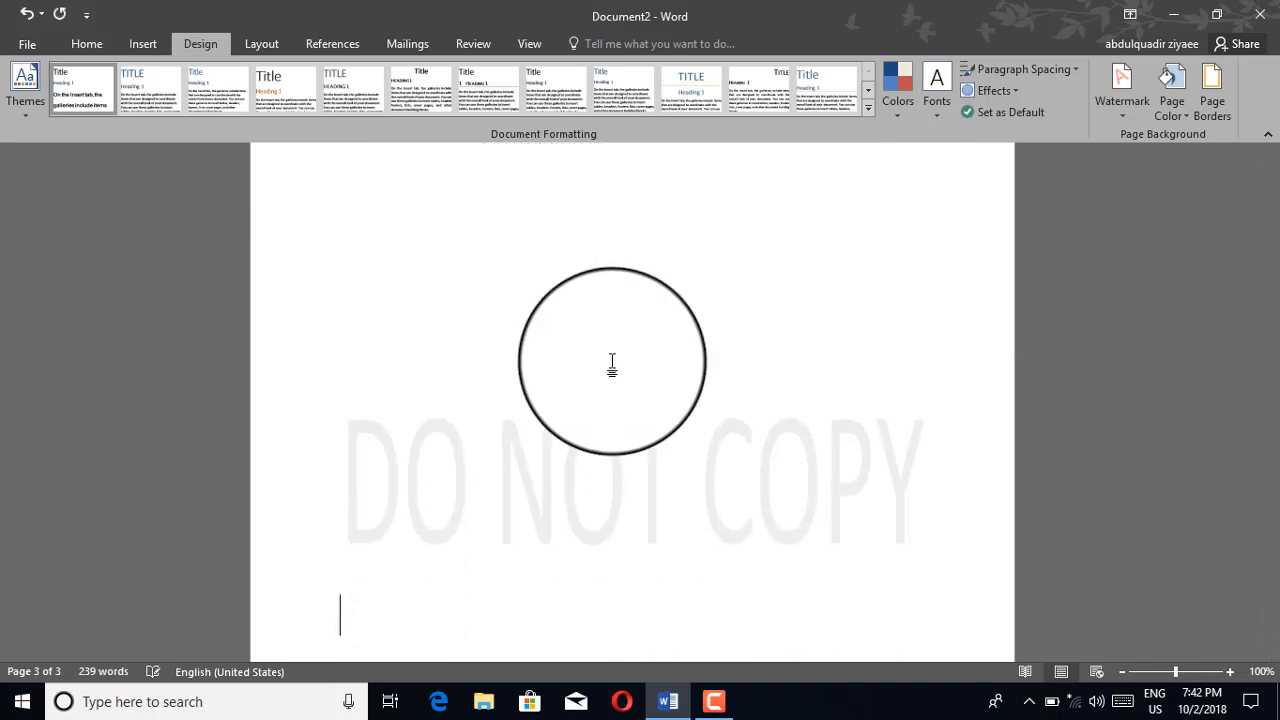
pyautogui.press('Return')
# Step: Review the DO NOT COPY watermark on the first page, then remove it from the document
pyautogui.scroll(3, 491, 446)
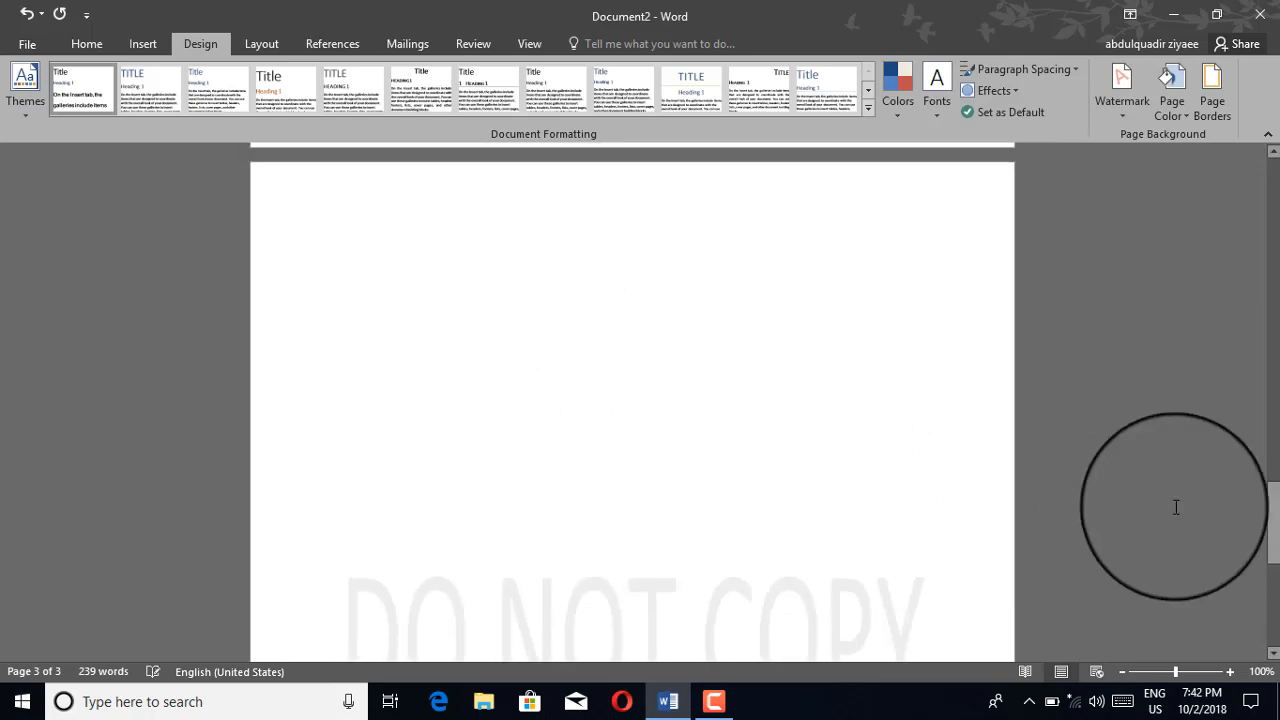
pyautogui.moveTo(1266, 525); pyautogui.dragTo(1275, 190)
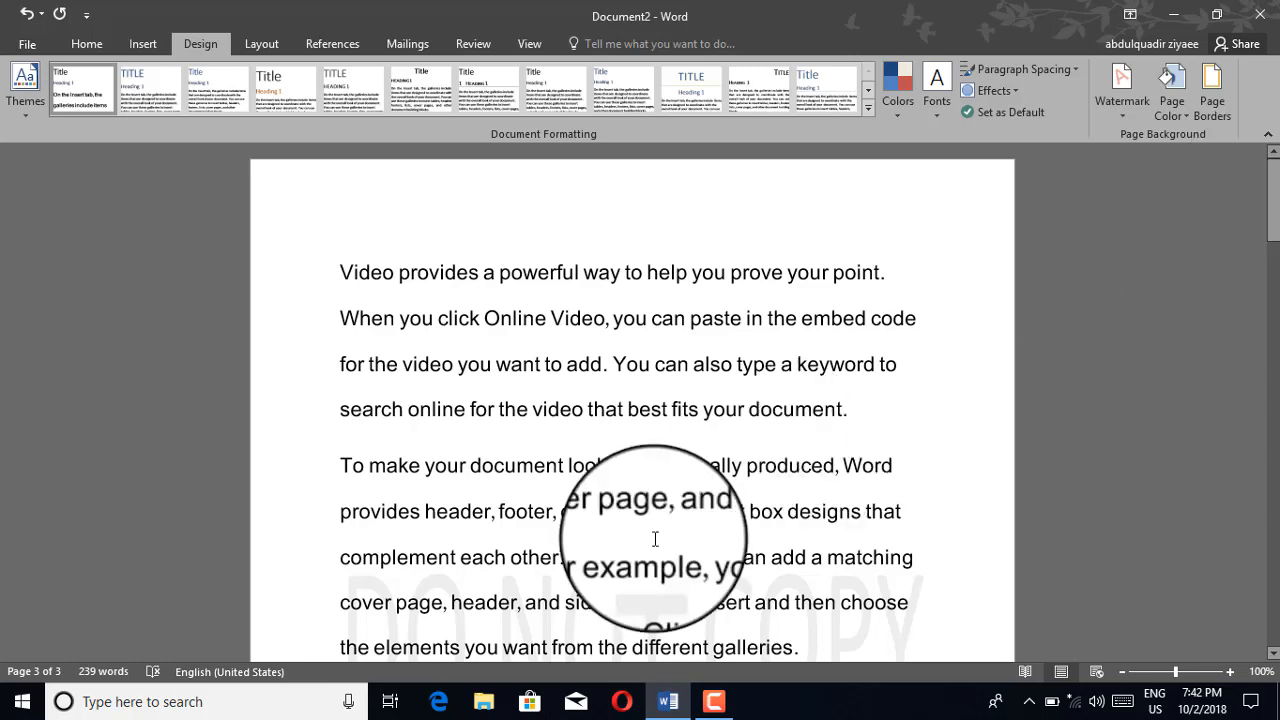
pyautogui.scroll(-5, 674, 500)
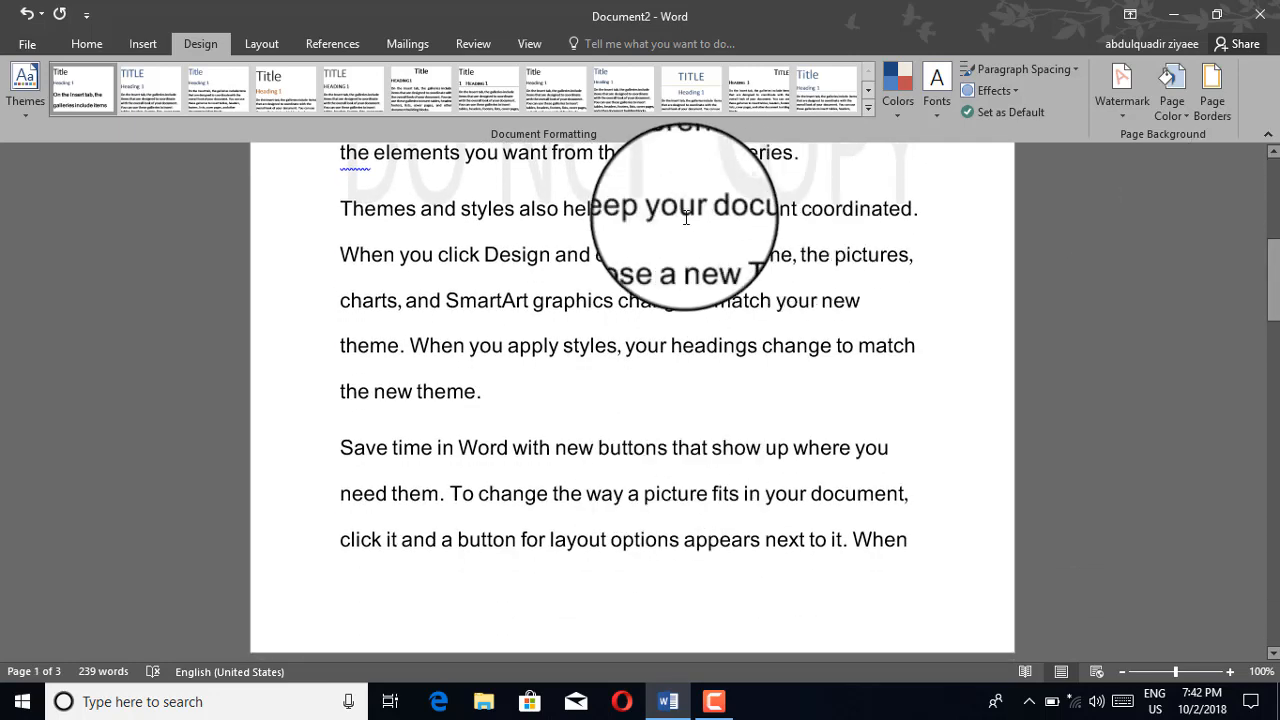
pyautogui.scroll(1, 560, 280)
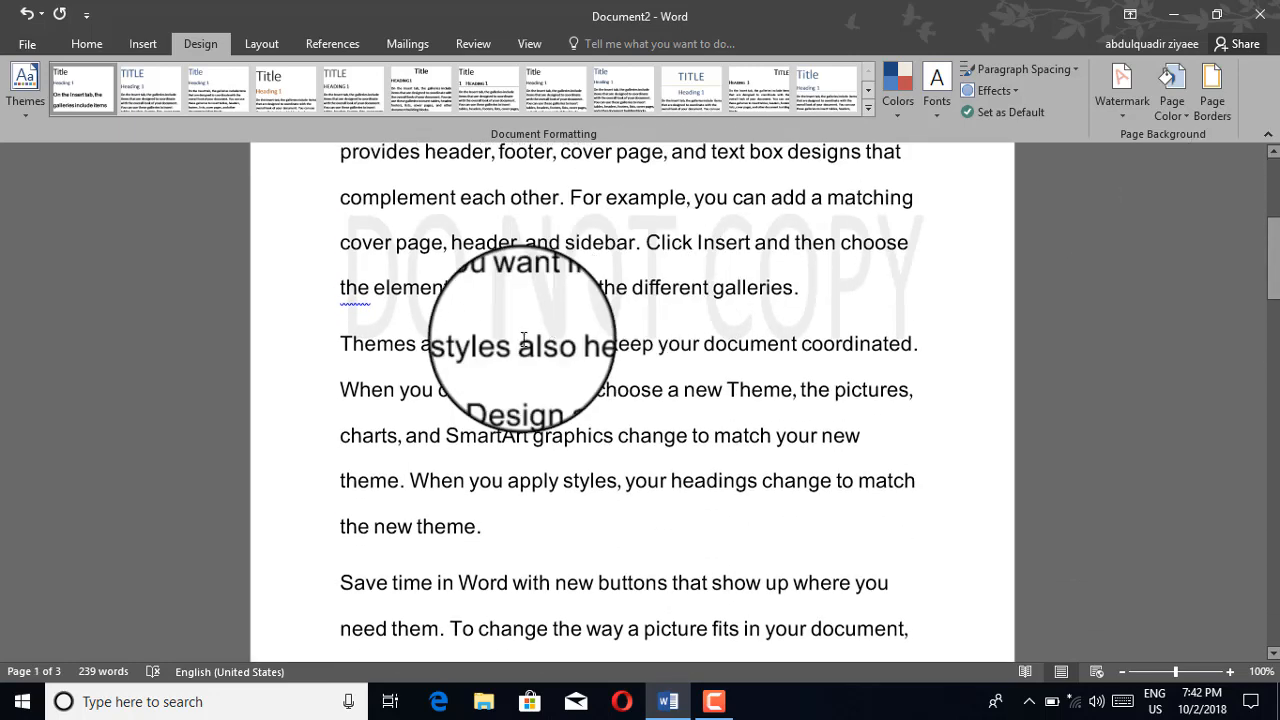
pyautogui.click(616, 320)
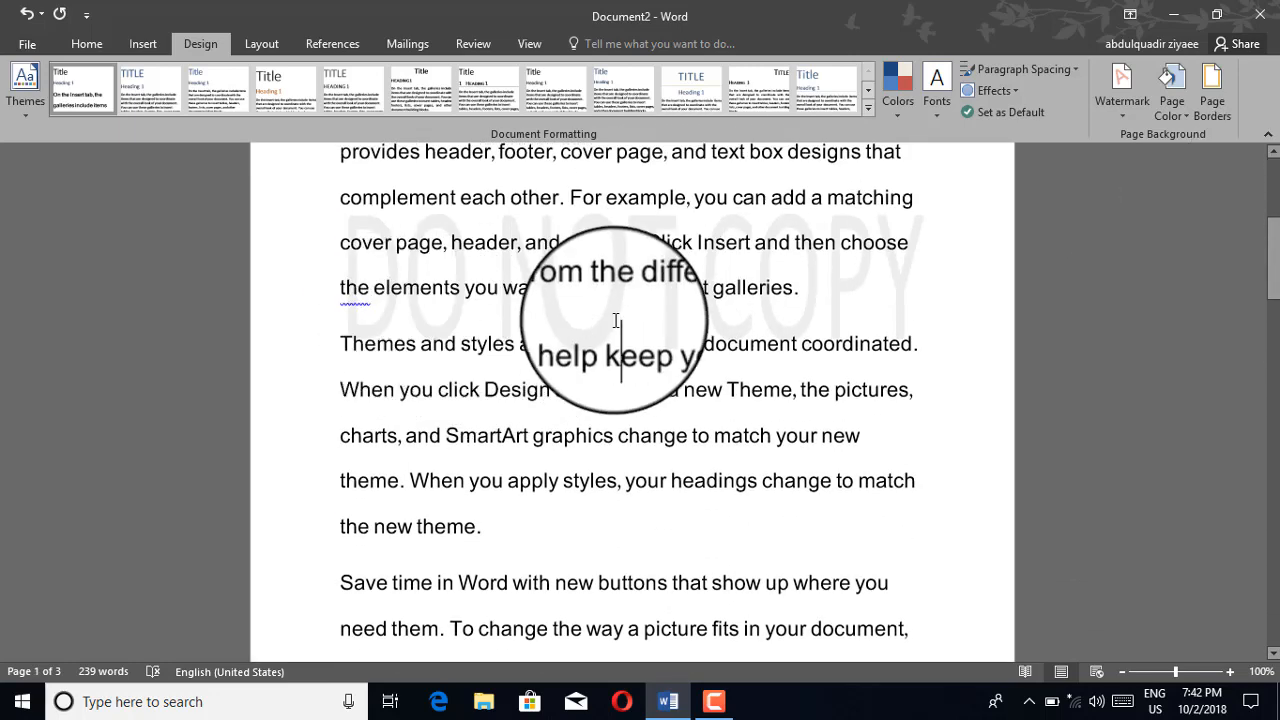
pyautogui.click(1114, 101)
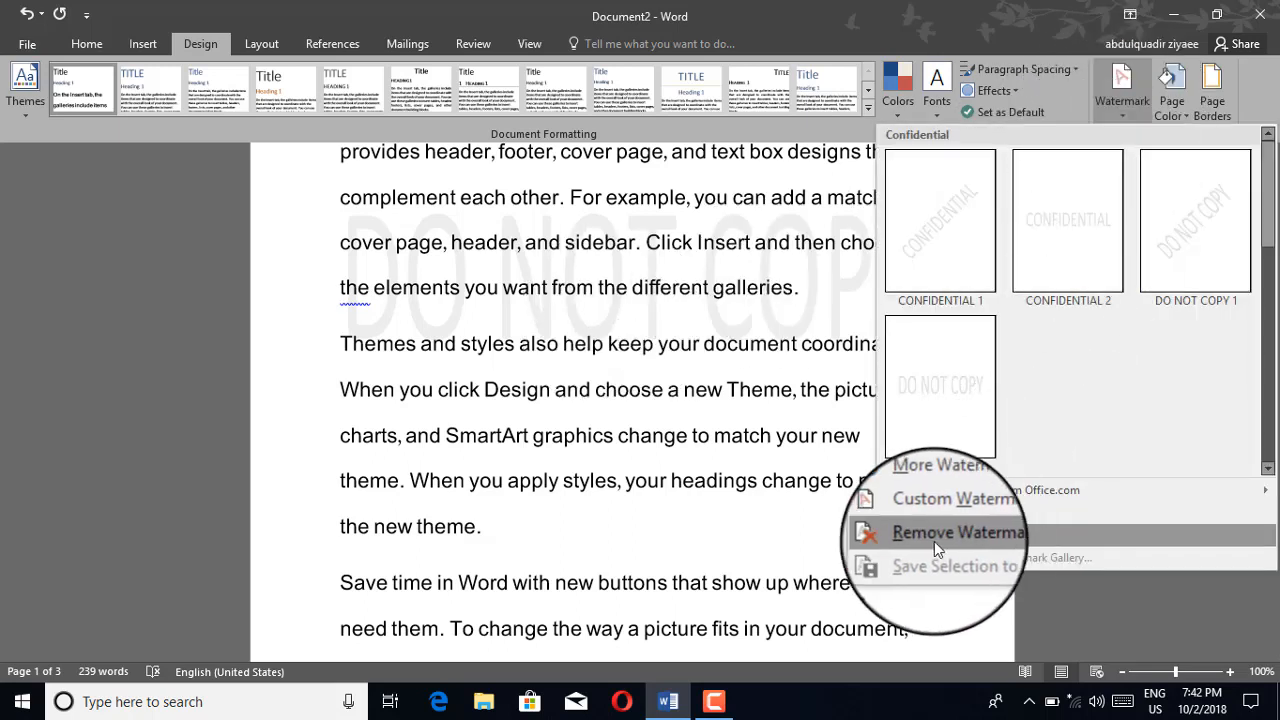
pyautogui.click(972, 535)
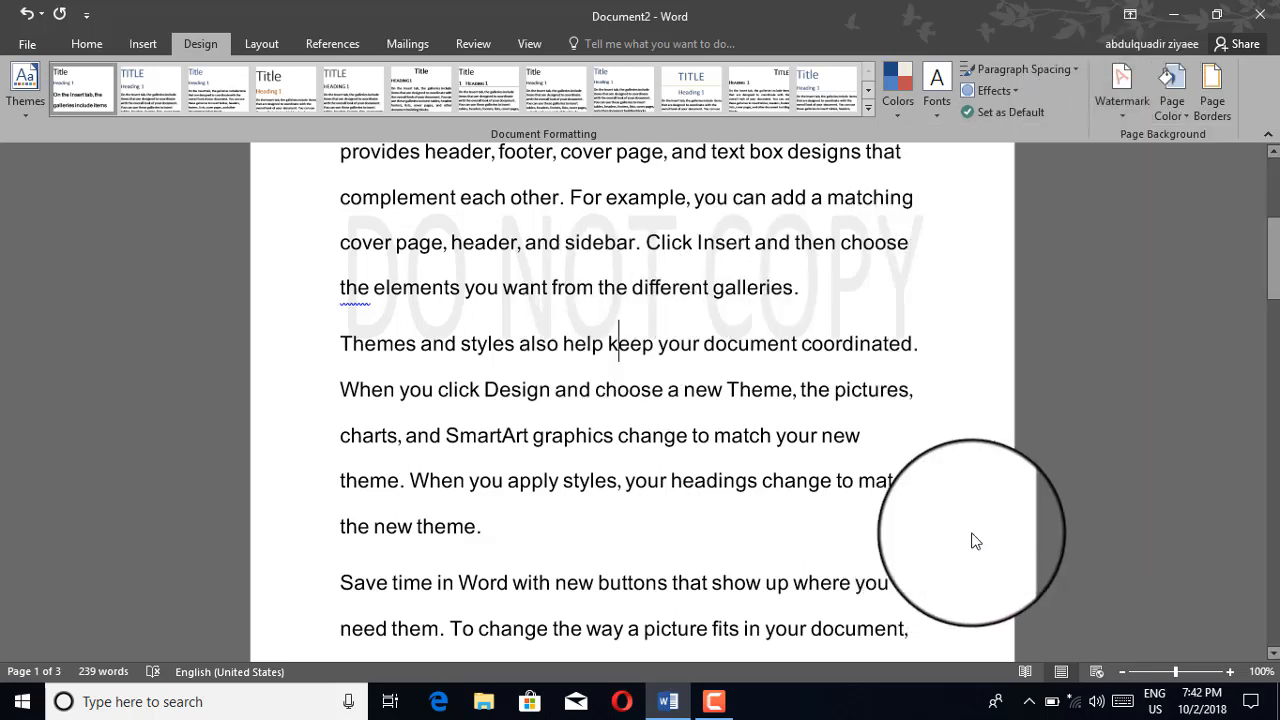
# Step: Open the custom watermark settings, select the picture watermark type and look through the available scale options
pyautogui.click(1128, 103)
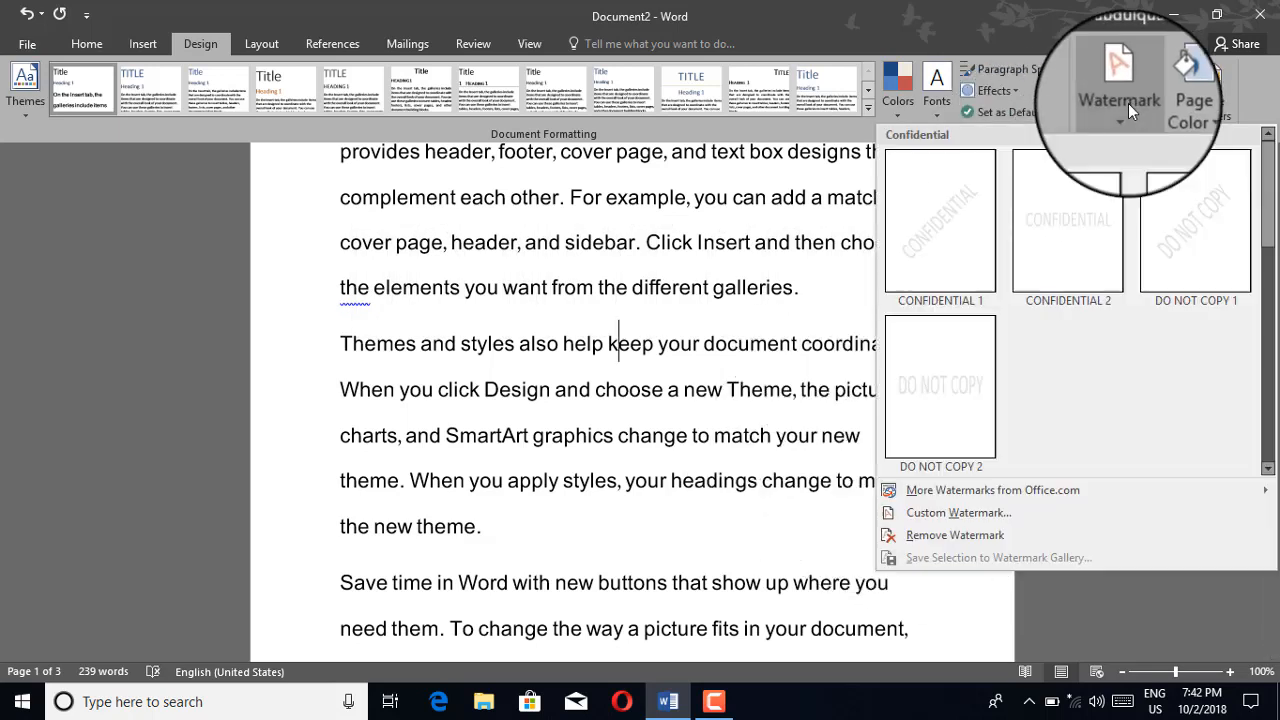
pyautogui.click(952, 522)
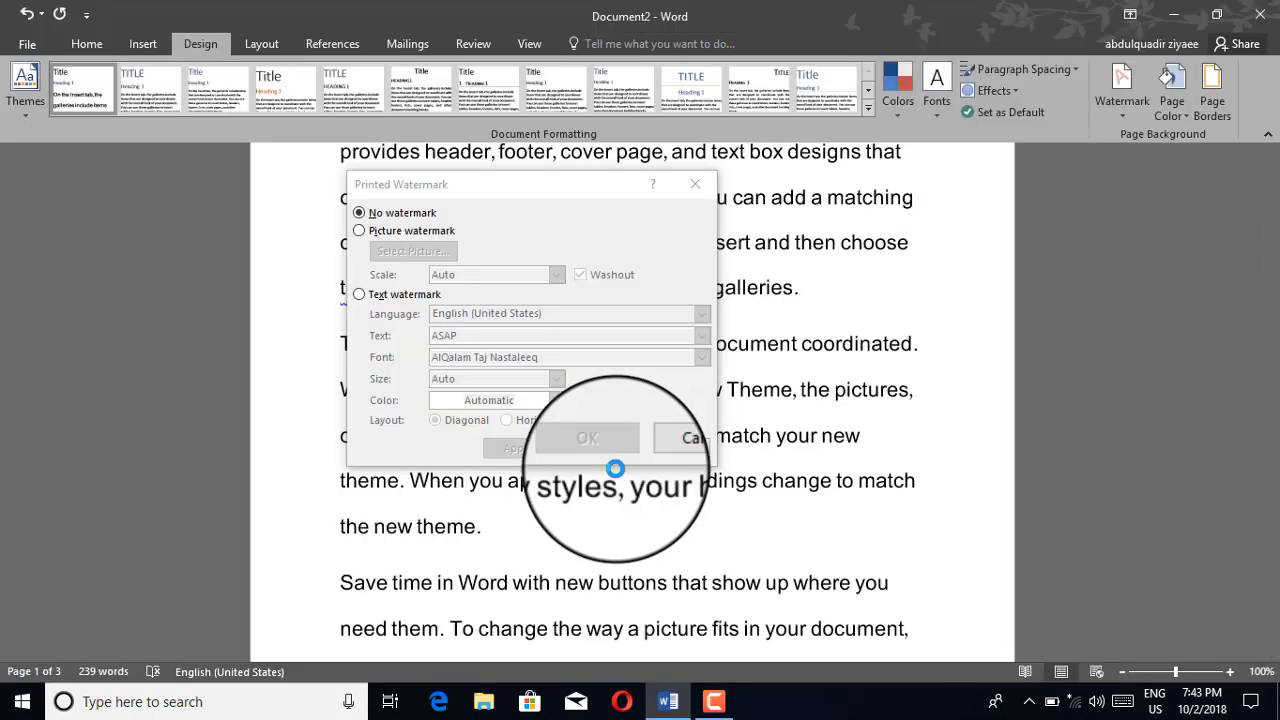
pyautogui.click(348, 230)
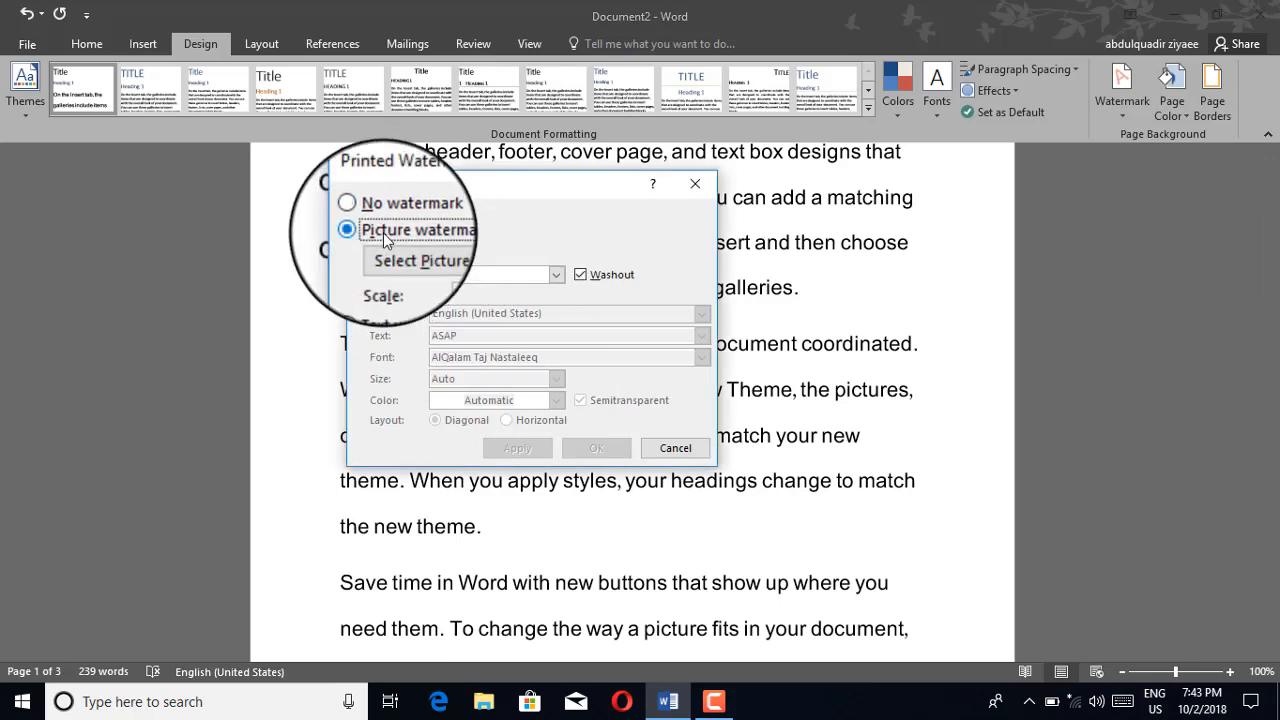
pyautogui.click(396, 295)
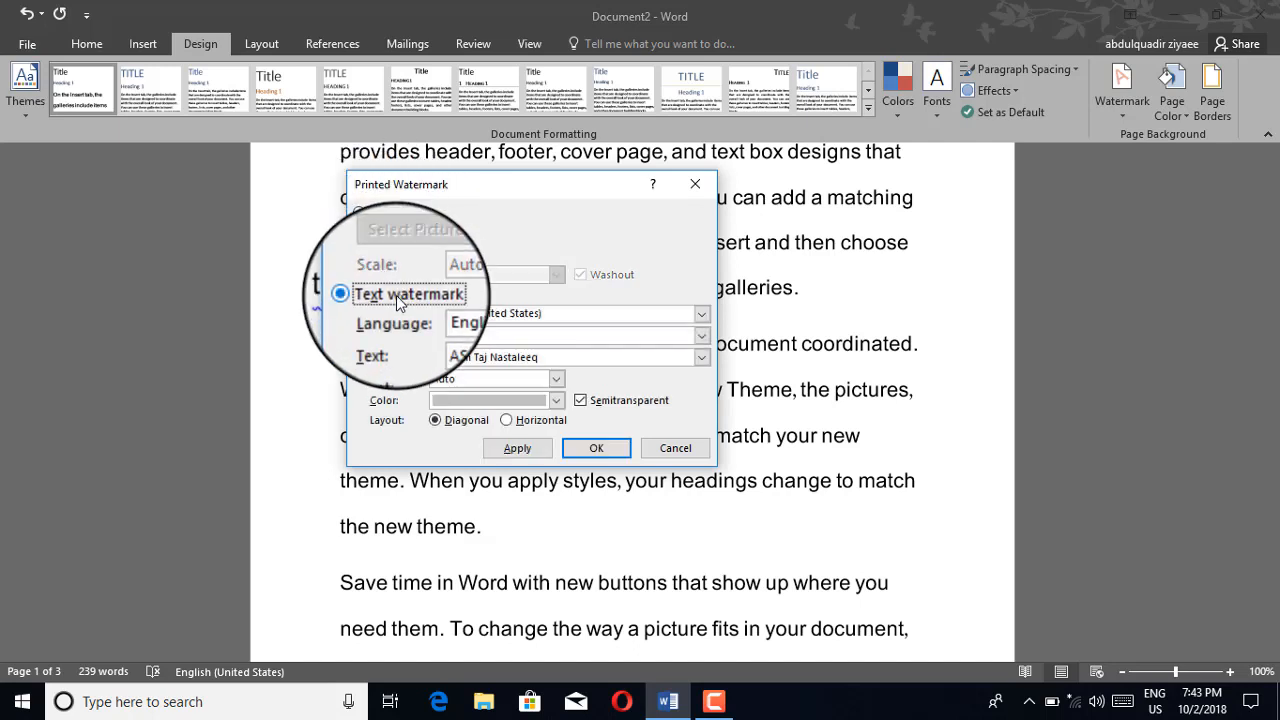
pyautogui.click(393, 239)
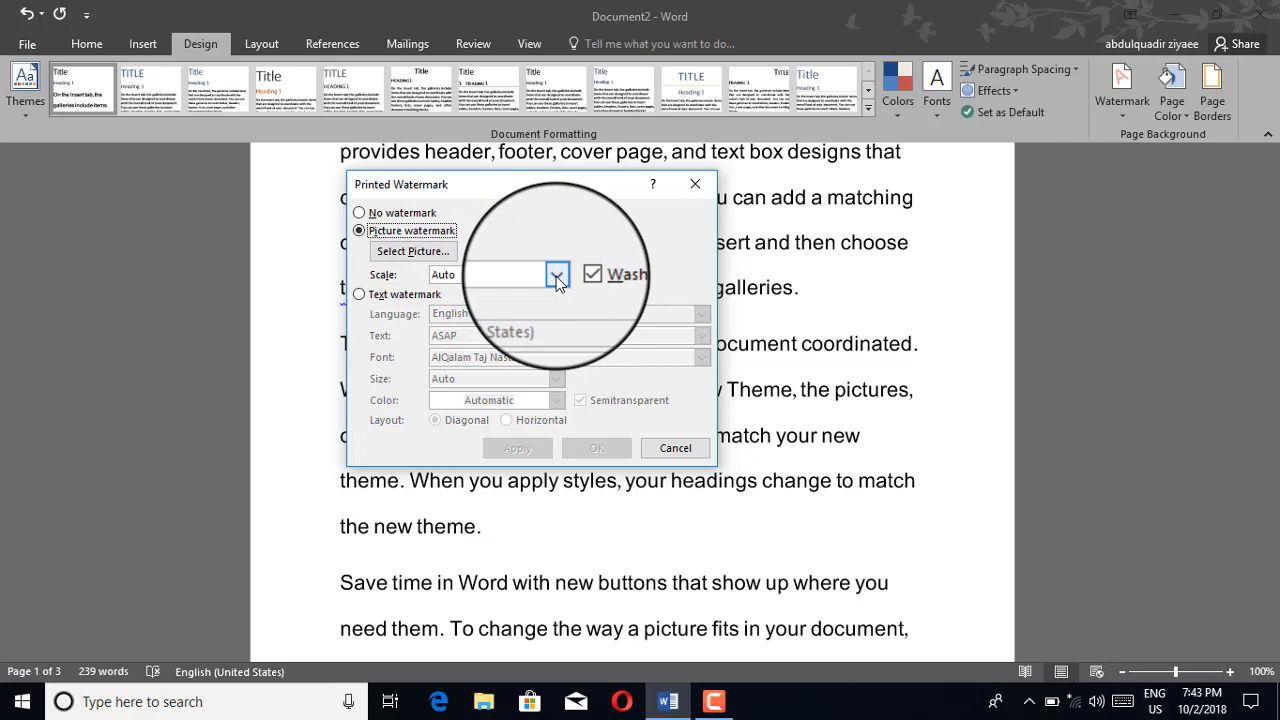
pyautogui.click(557, 277)
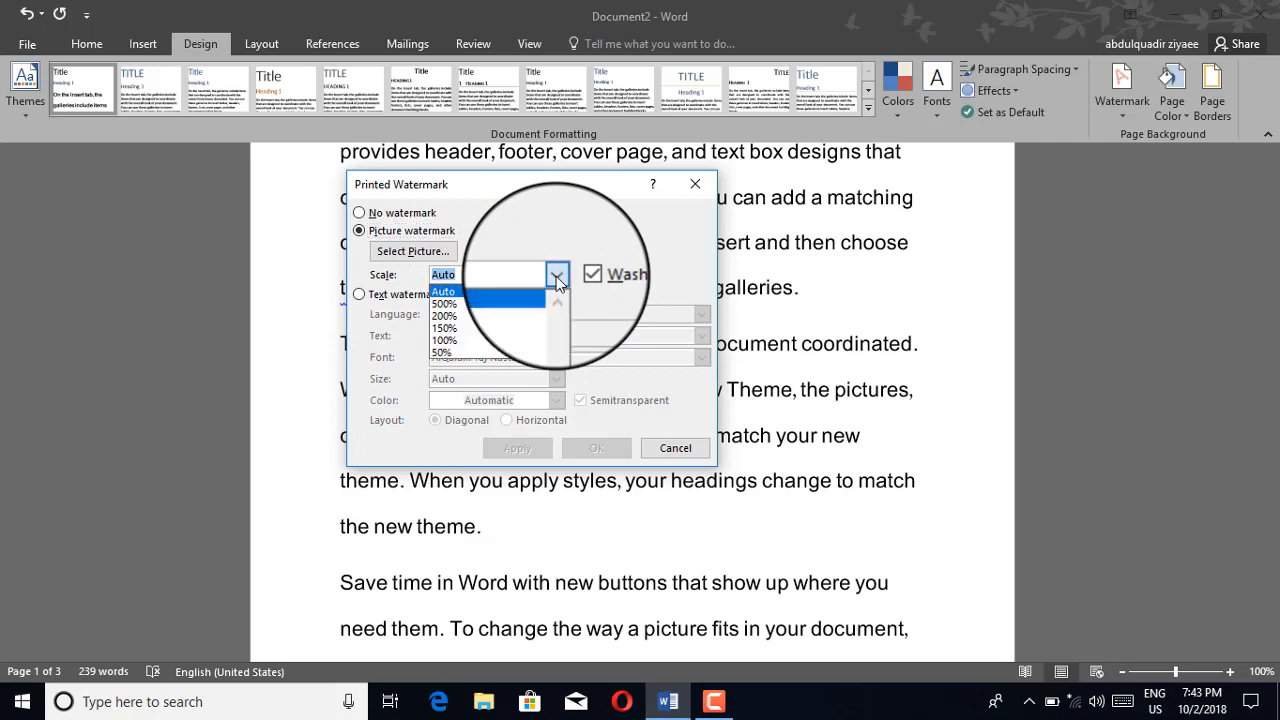
pyautogui.click(556, 276)
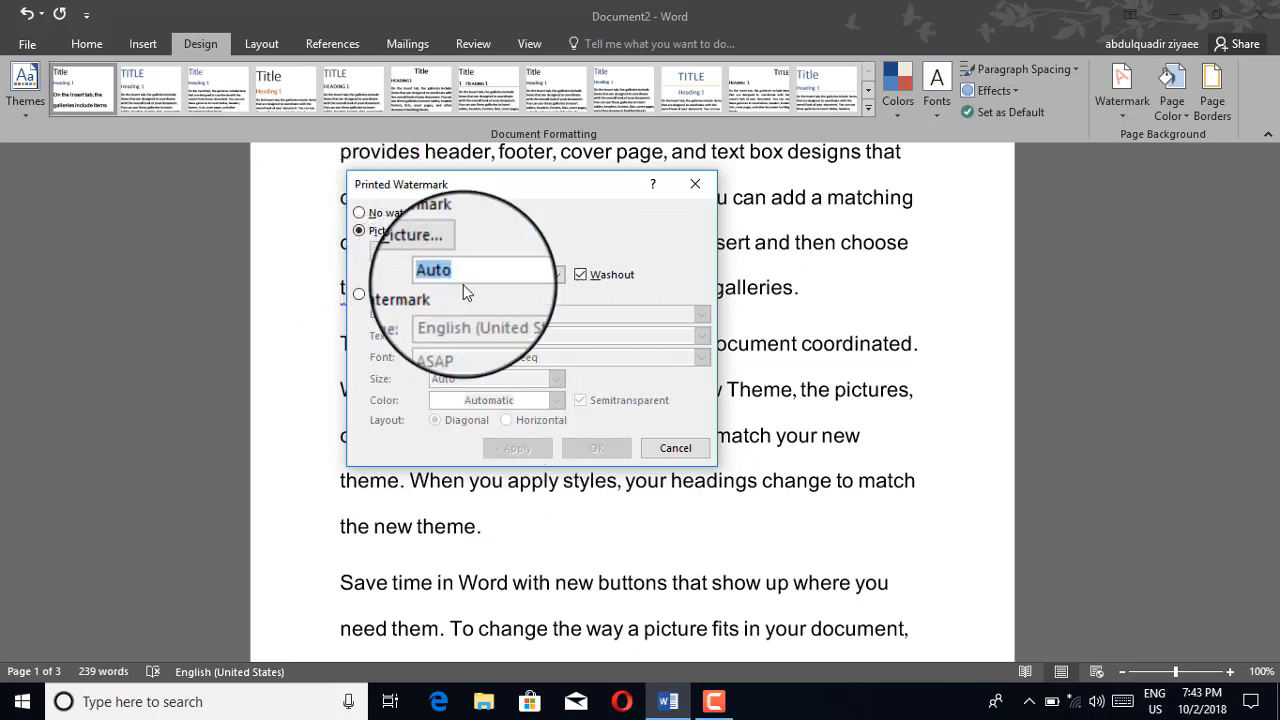
pyautogui.click(397, 233)
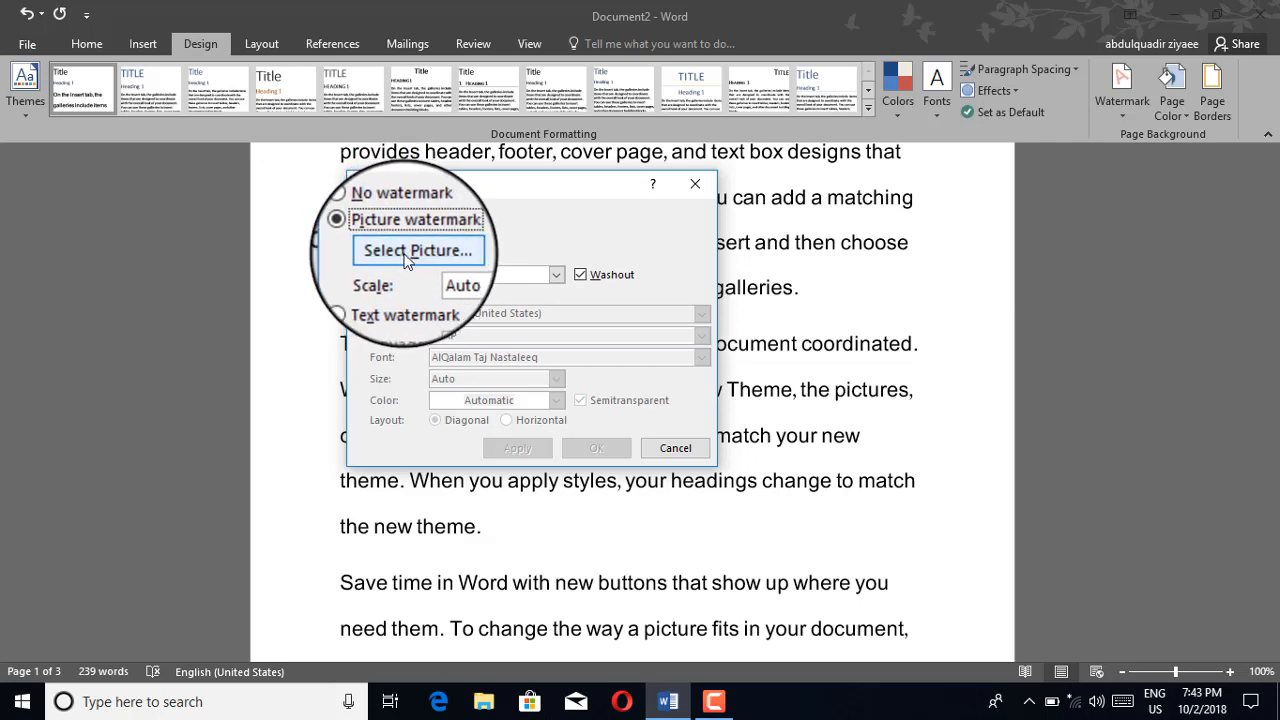
# Step: Use activate.png from the Pictures folder as a picture watermark with Auto scale and washout, apply it and close the settings
pyautogui.click(406, 254)
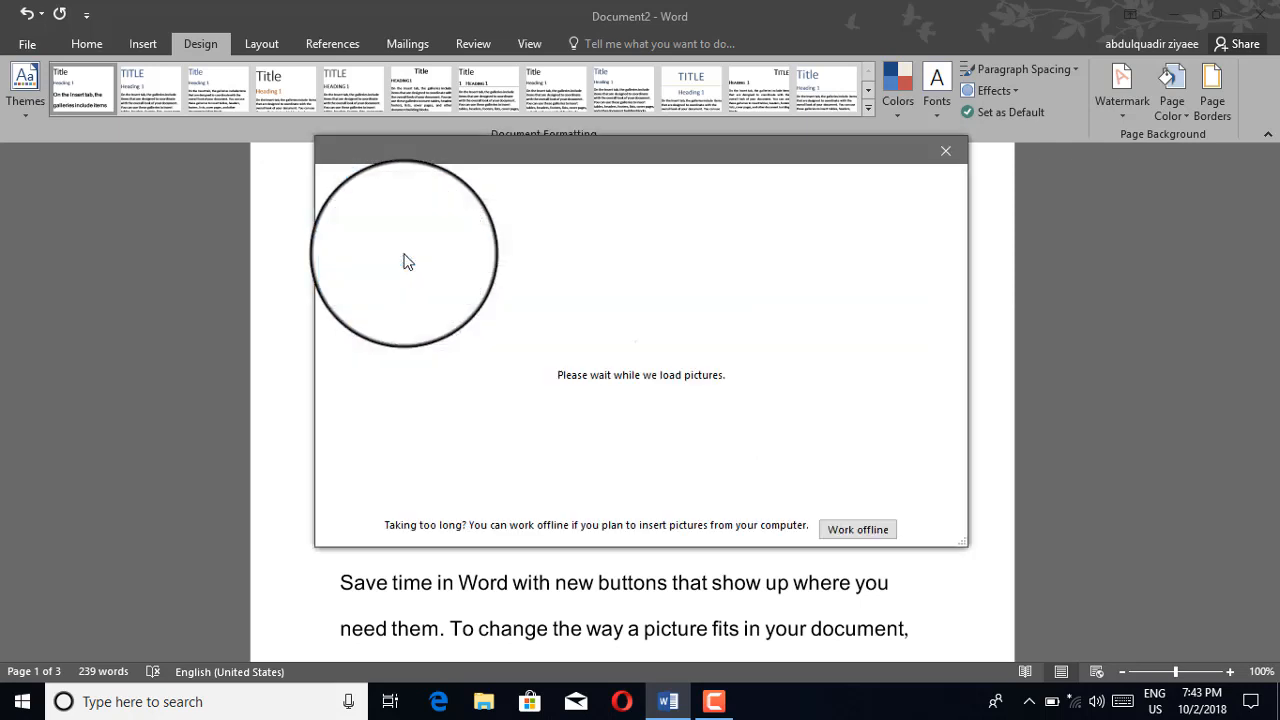
pyautogui.click(637, 394)
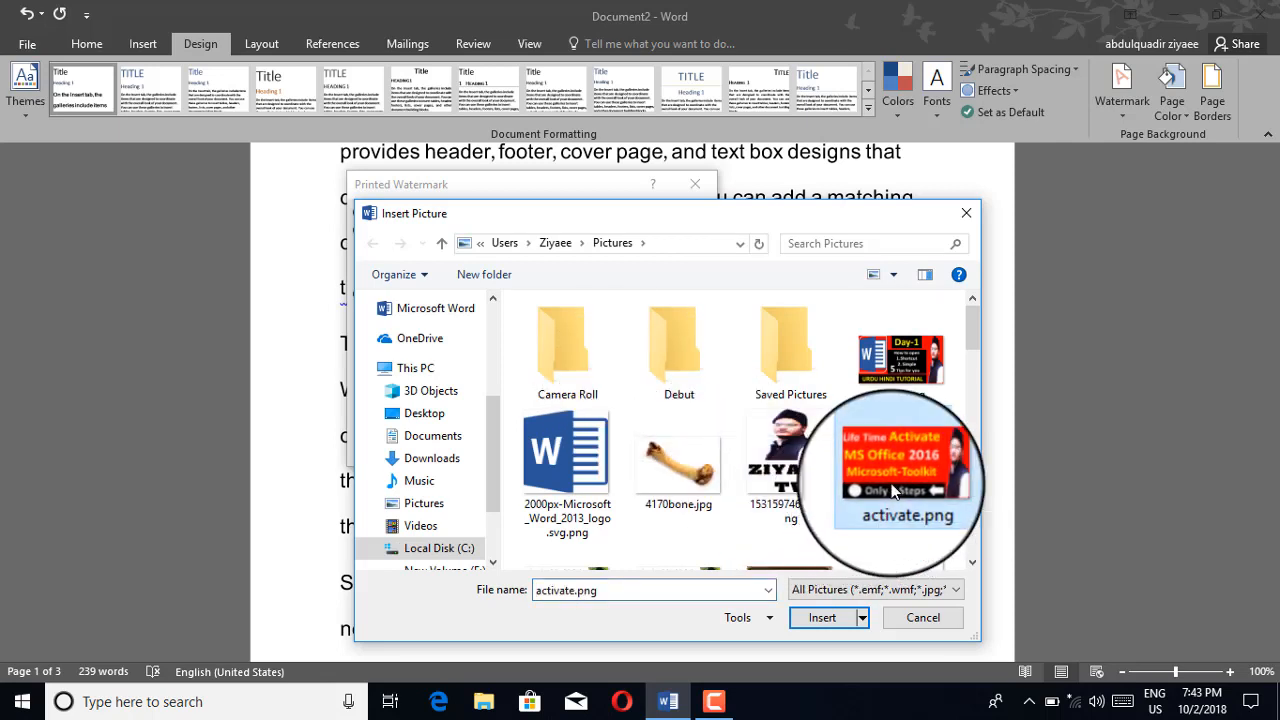
pyautogui.click(822, 617)
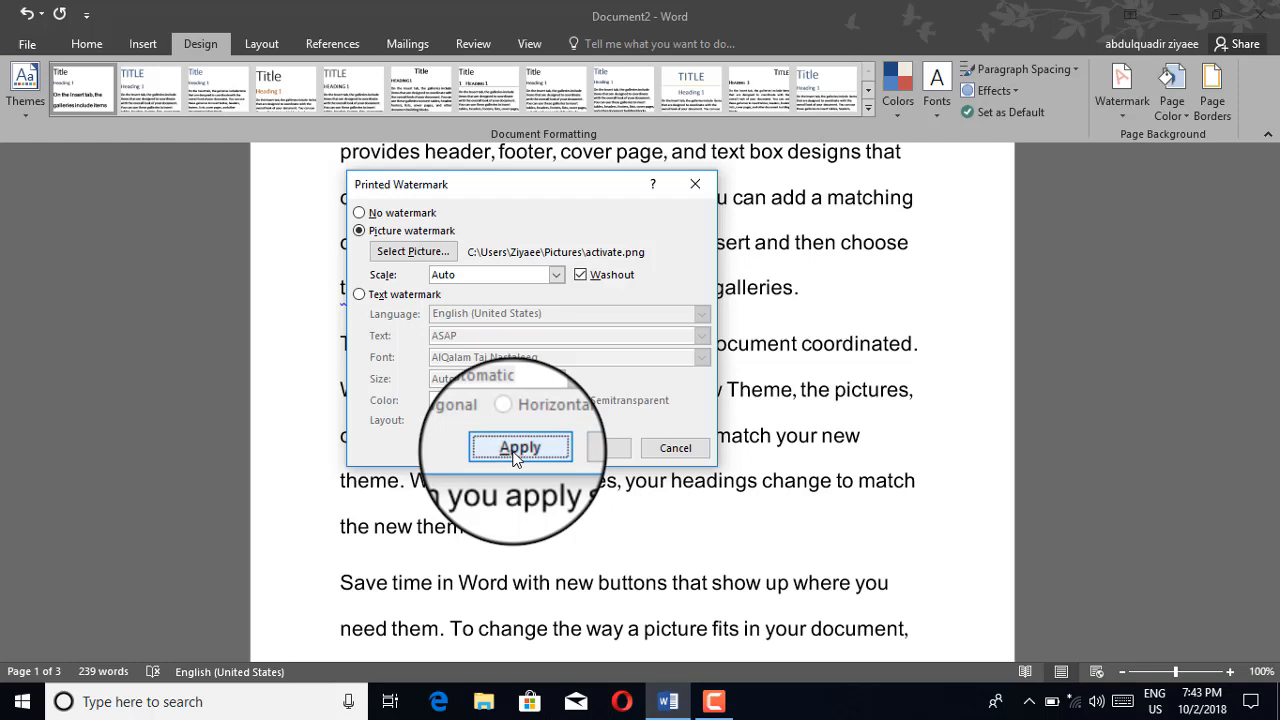
pyautogui.click(514, 450)
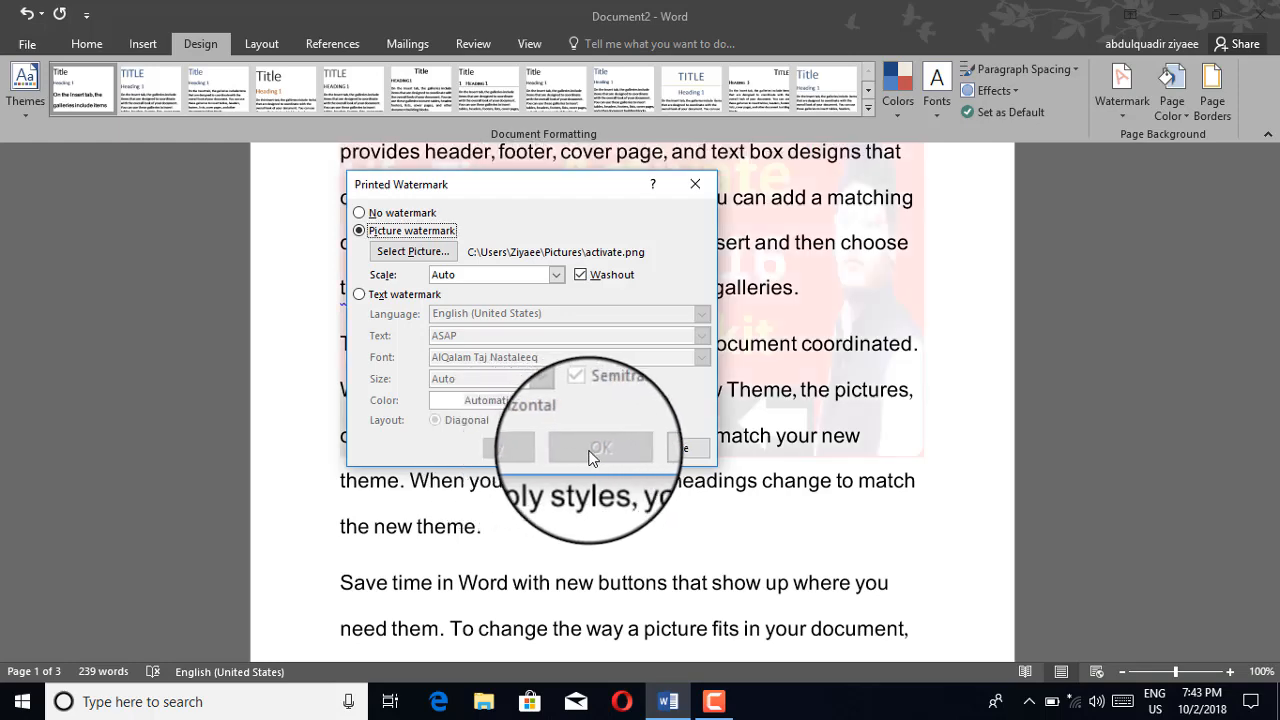
pyautogui.click(675, 450)
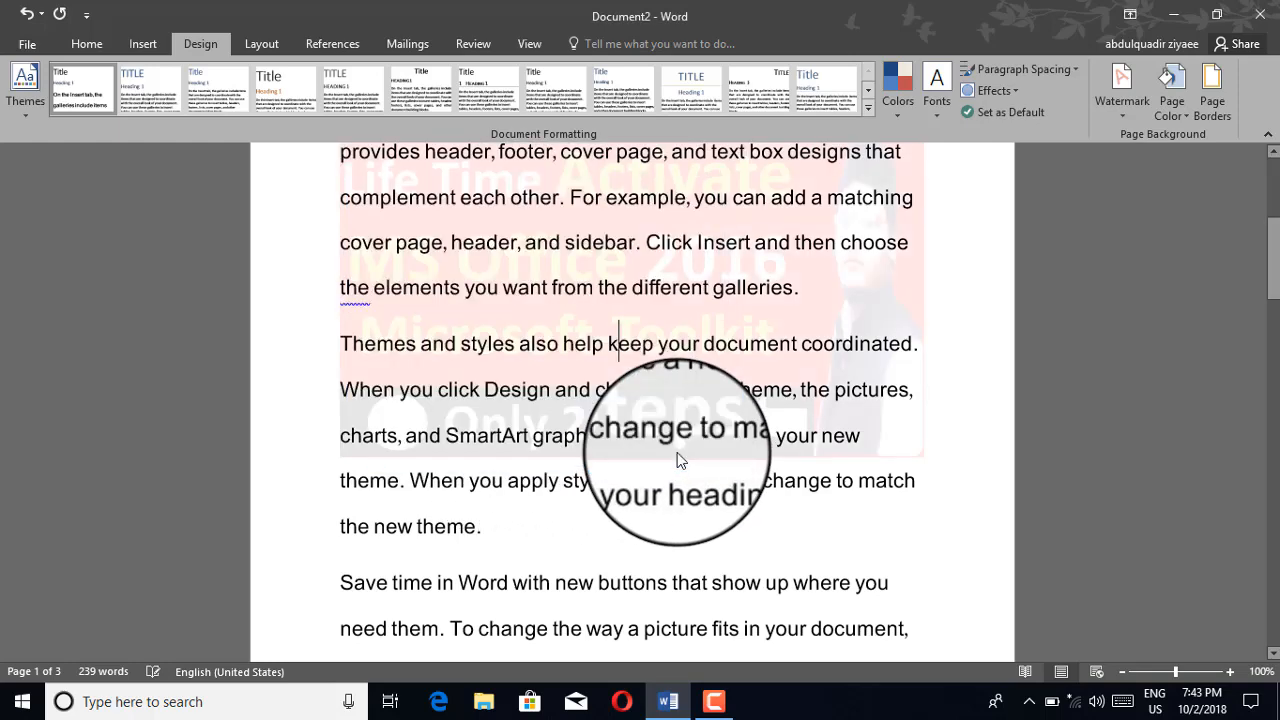
# Step: Review the picture watermark on the first and second pages at 55% zoom, then remove it from the document
pyautogui.scroll(3, 678, 460)
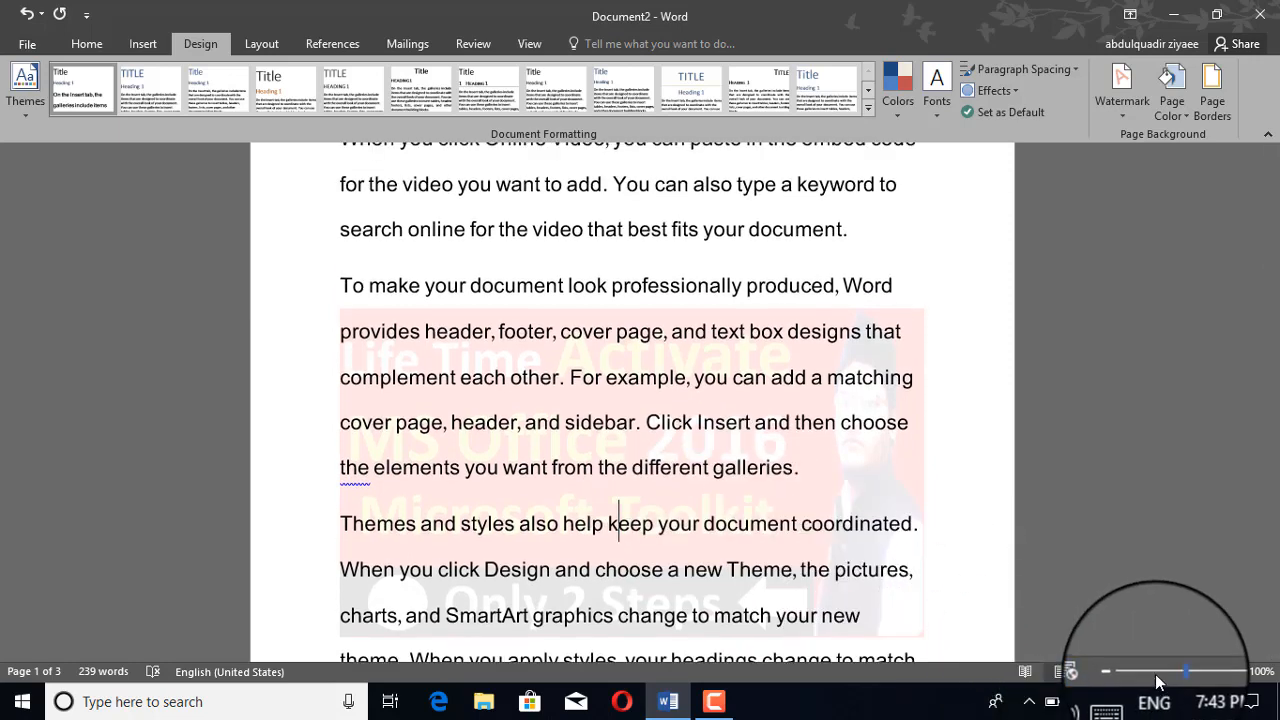
pyautogui.click(1155, 674)
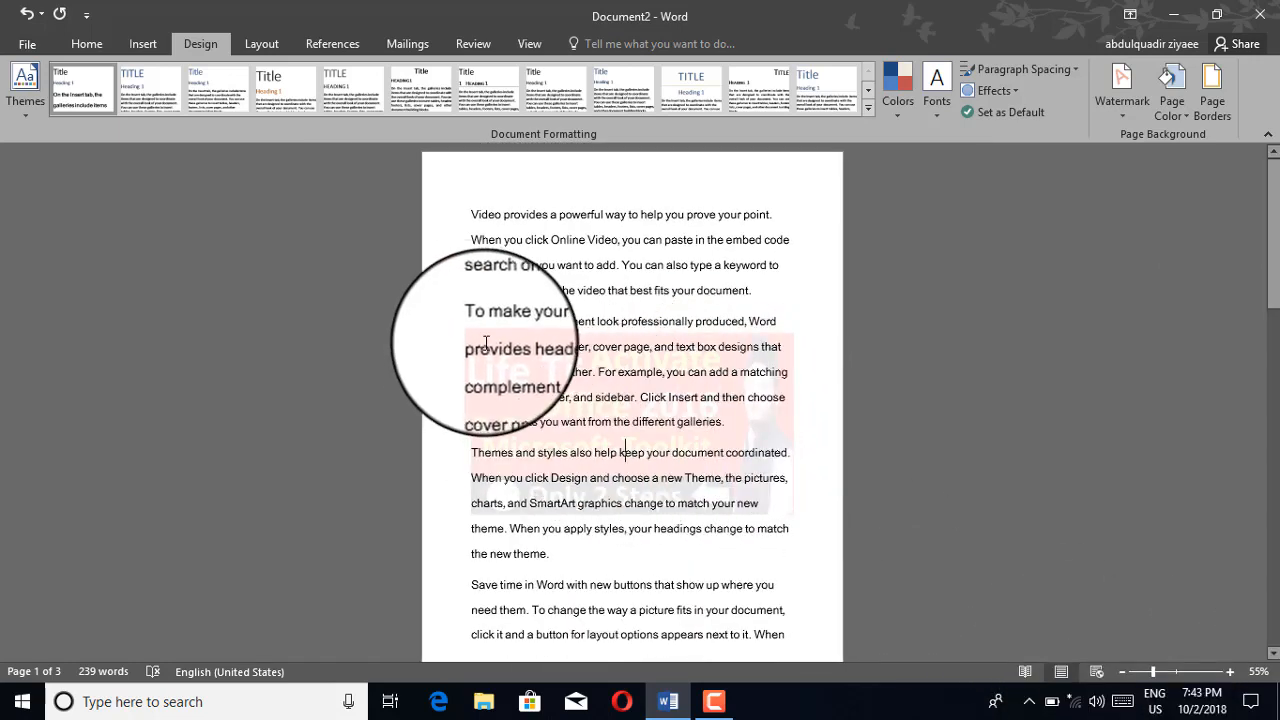
pyautogui.scroll(-3, 585, 435)
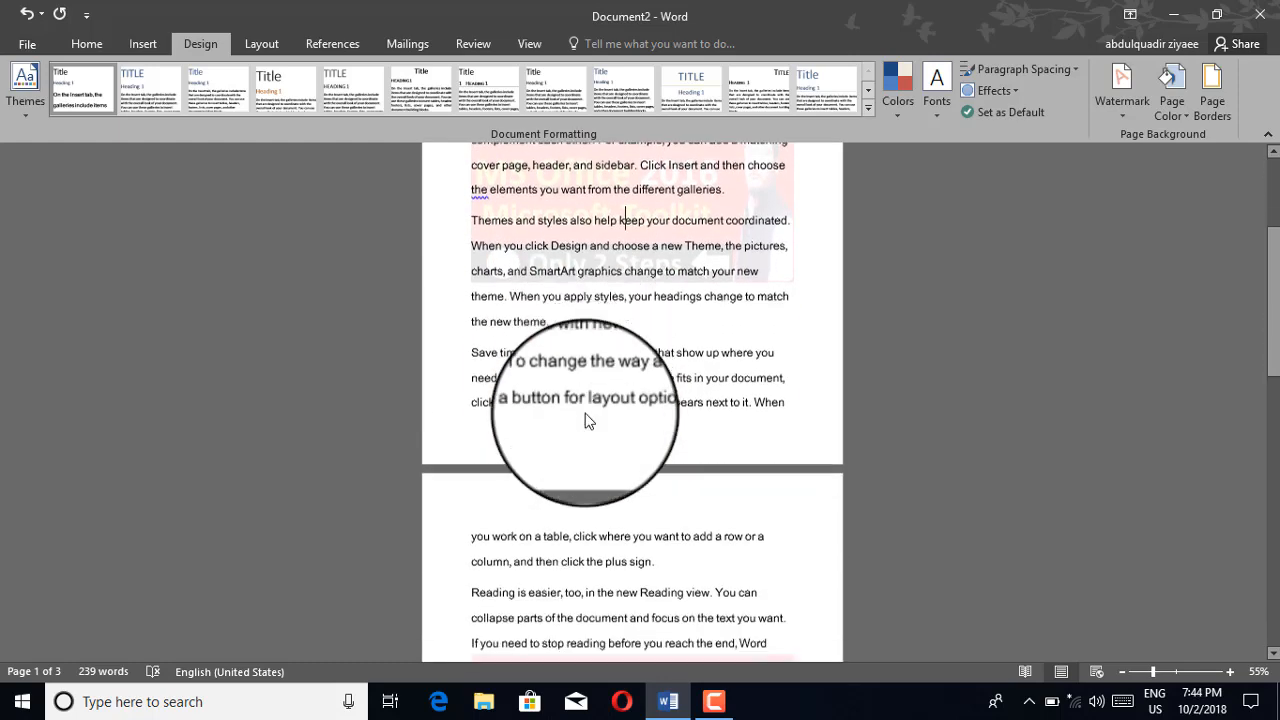
pyautogui.scroll(-3, 587, 418)
pyautogui.scroll(-1, 595, 471)
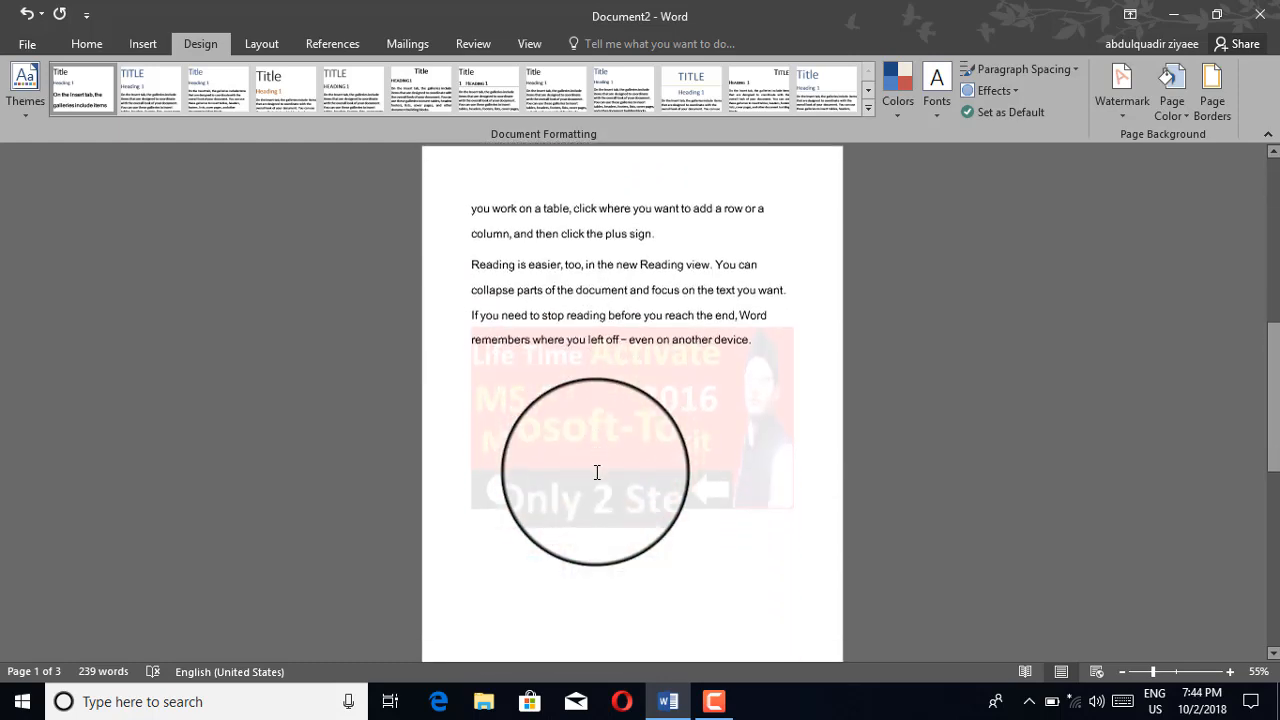
pyautogui.scroll(1, 645, 441)
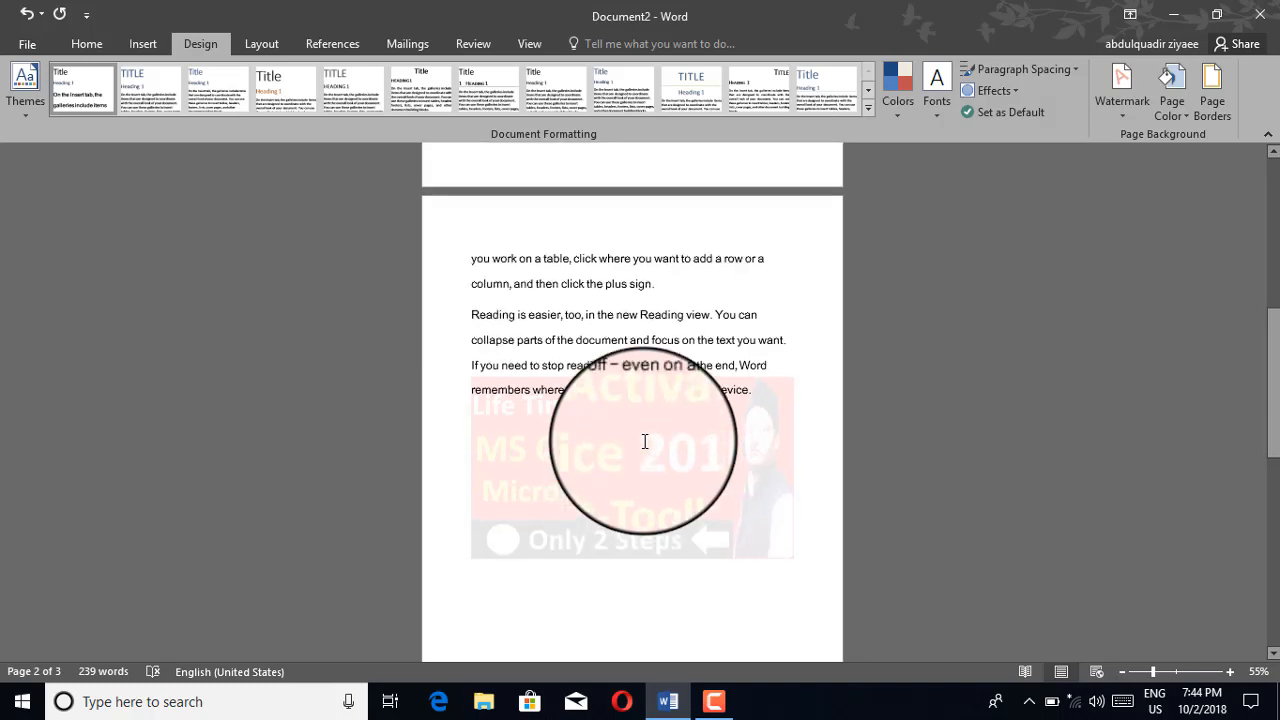
pyautogui.scroll(4, 645, 441)
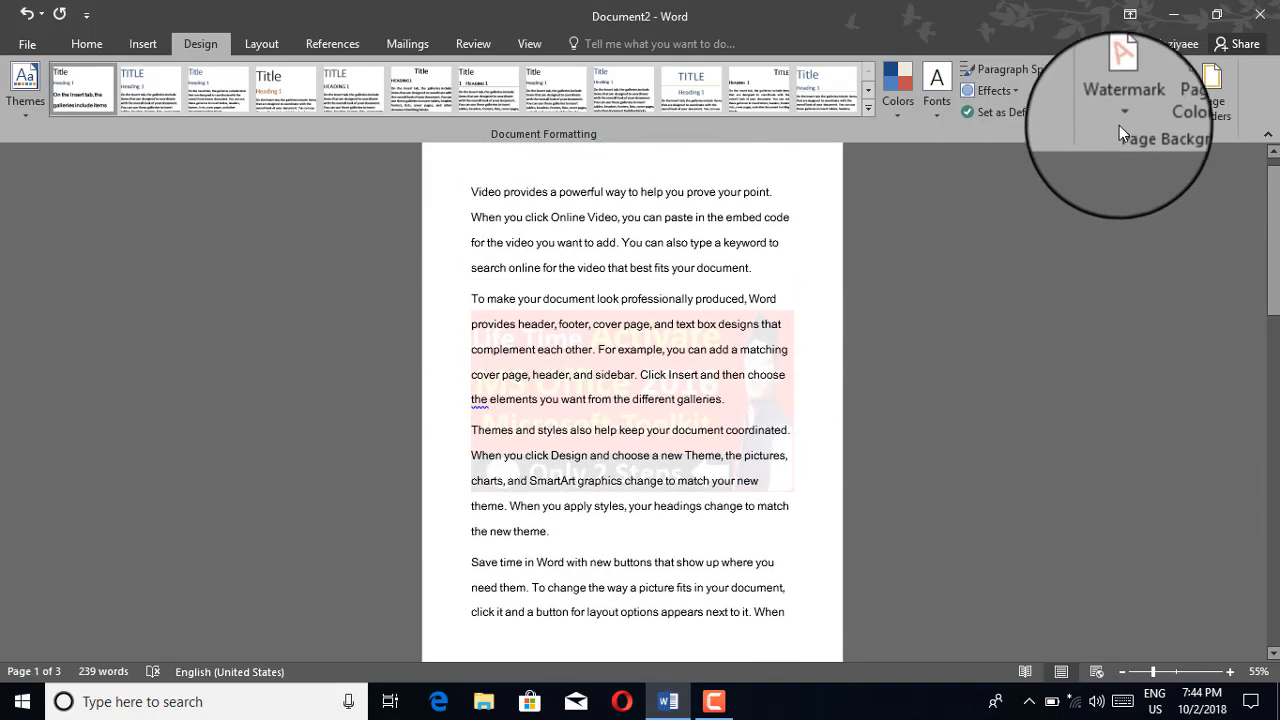
pyautogui.click(1122, 118)
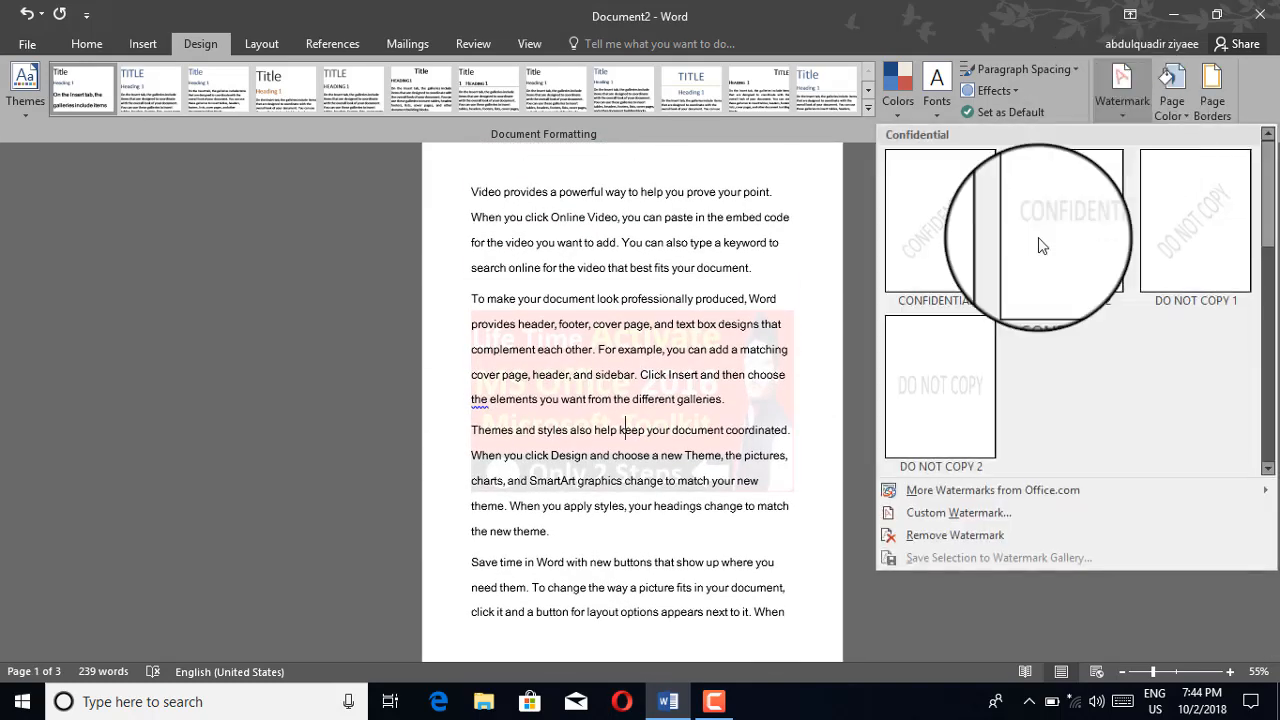
pyautogui.click(930, 537)
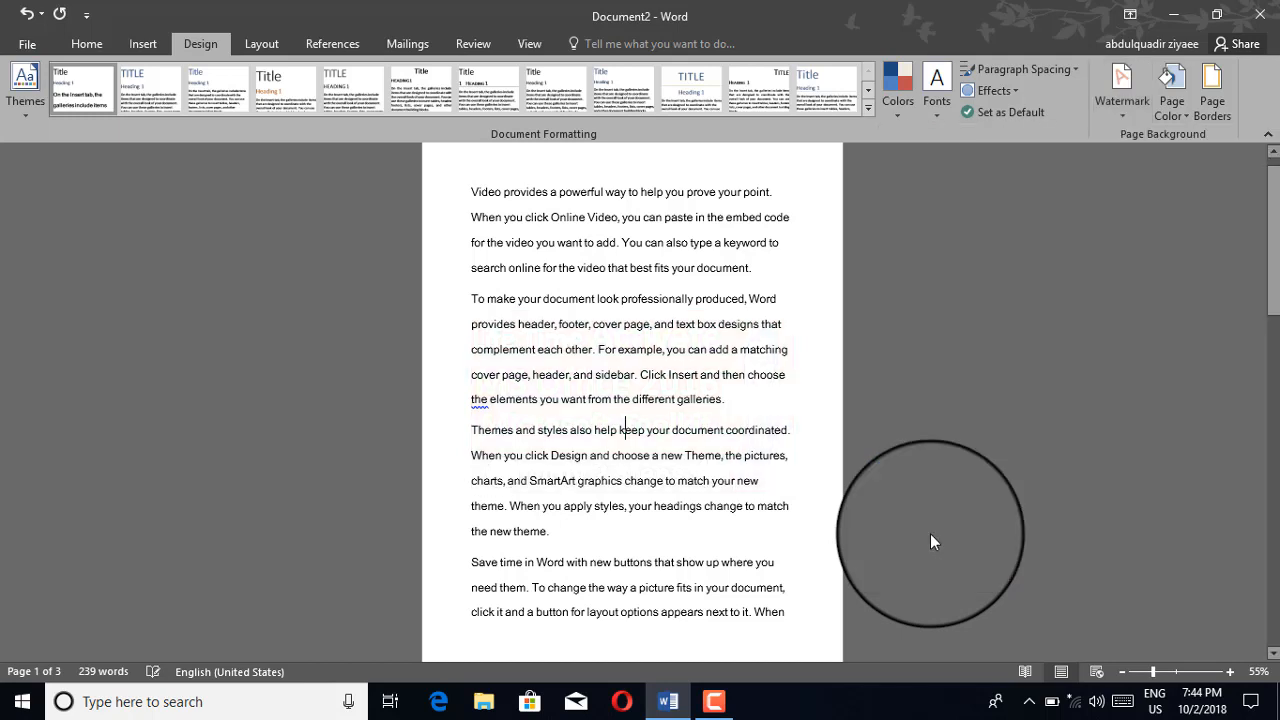
# Step: Apply a custom text watermark reading "ZIYAEE TV" in semitransparent black with the diagonal layout
pyautogui.click(1134, 91)
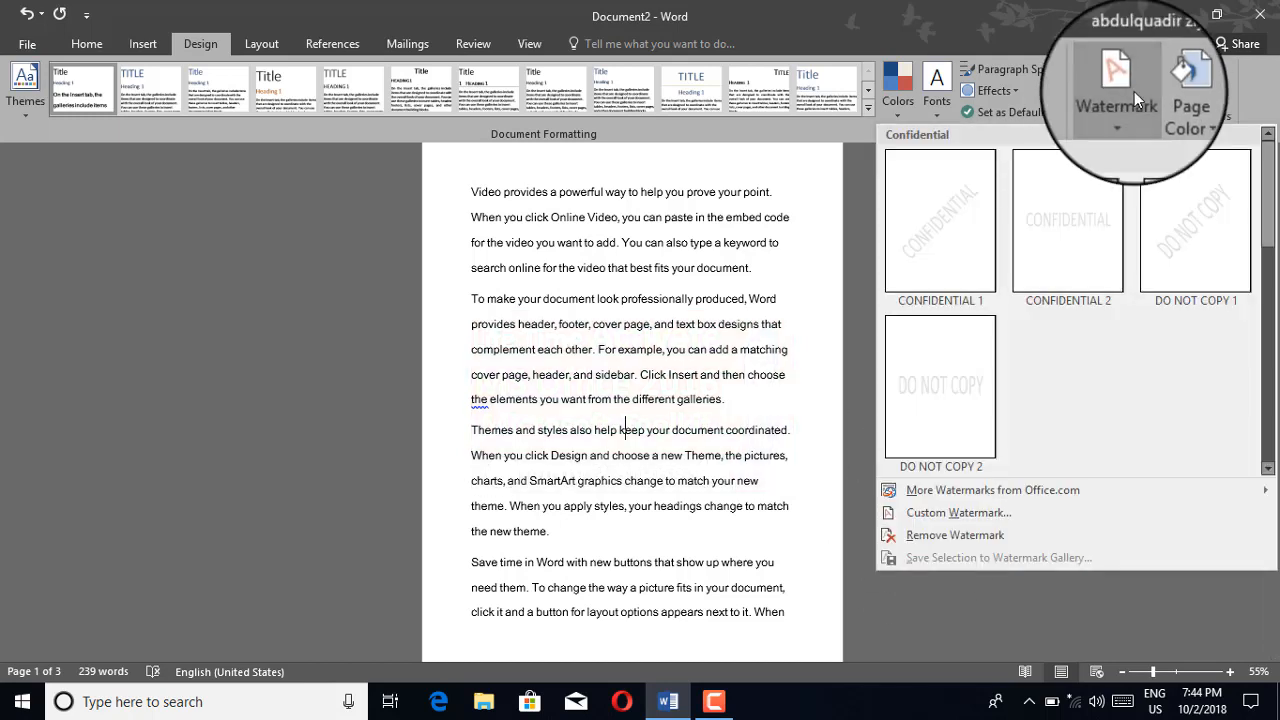
pyautogui.click(921, 517)
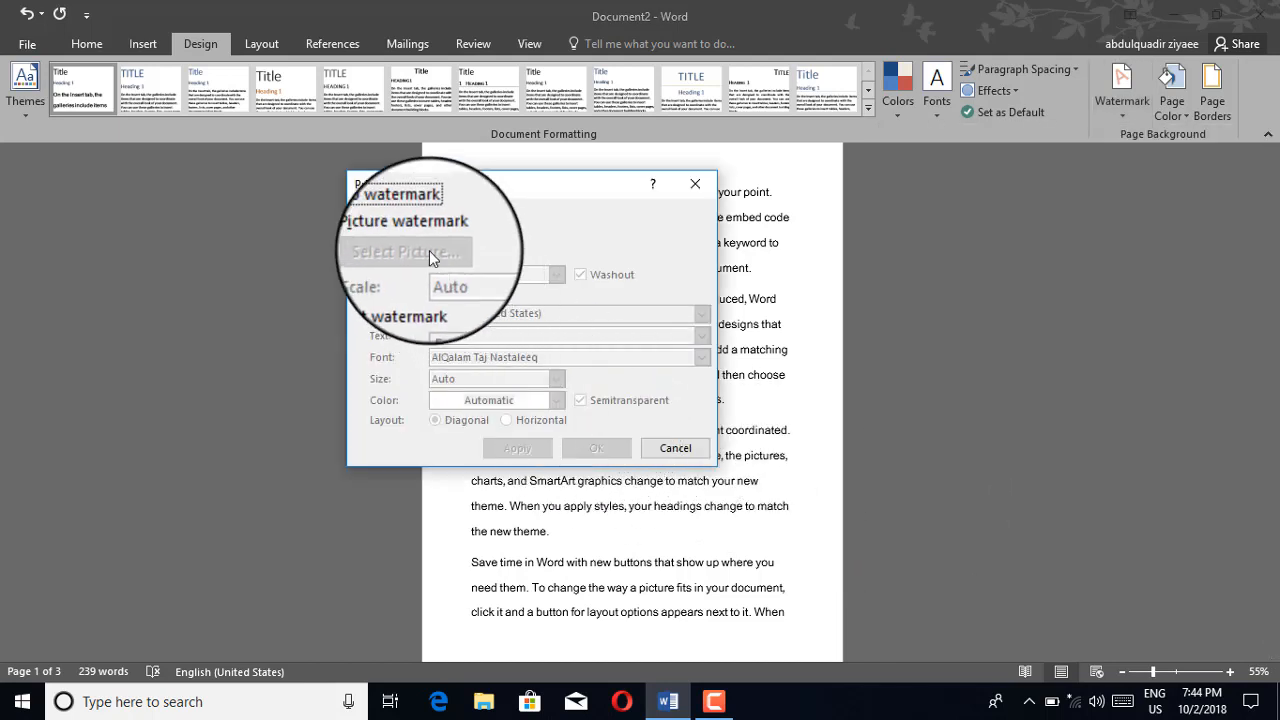
pyautogui.click(380, 302)
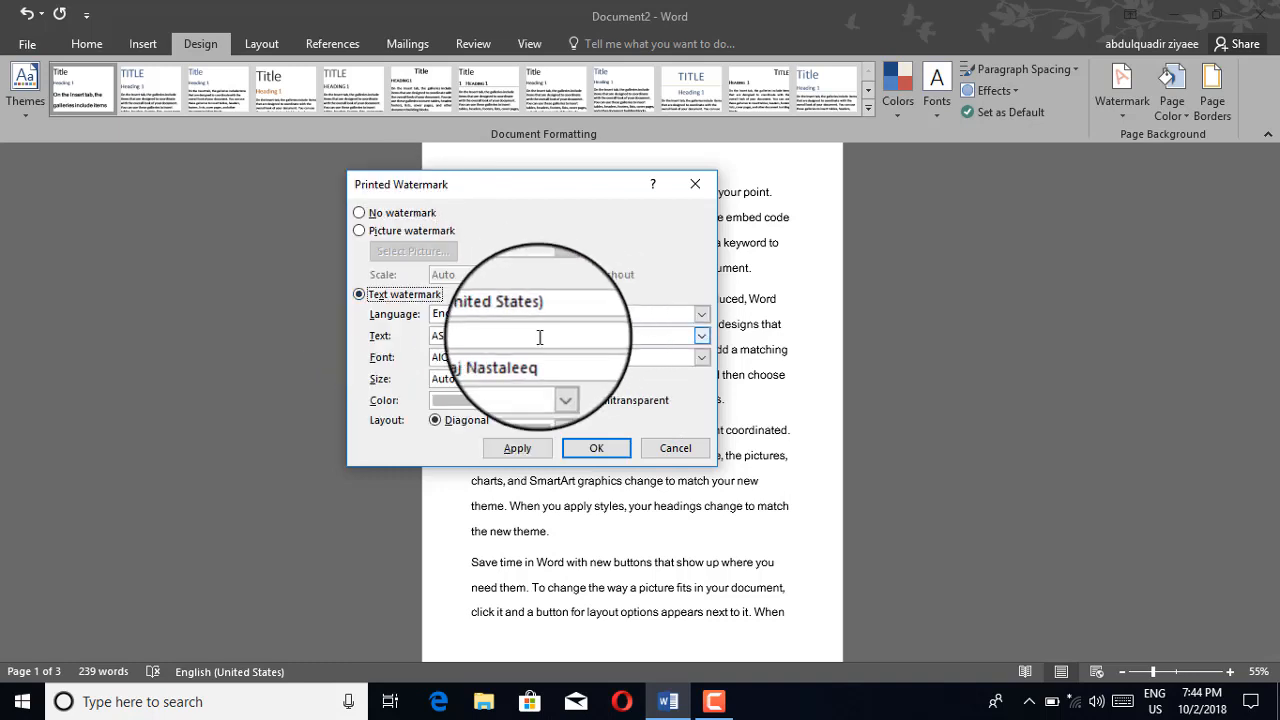
pyautogui.moveTo(428, 337); pyautogui.dragTo(463, 340)
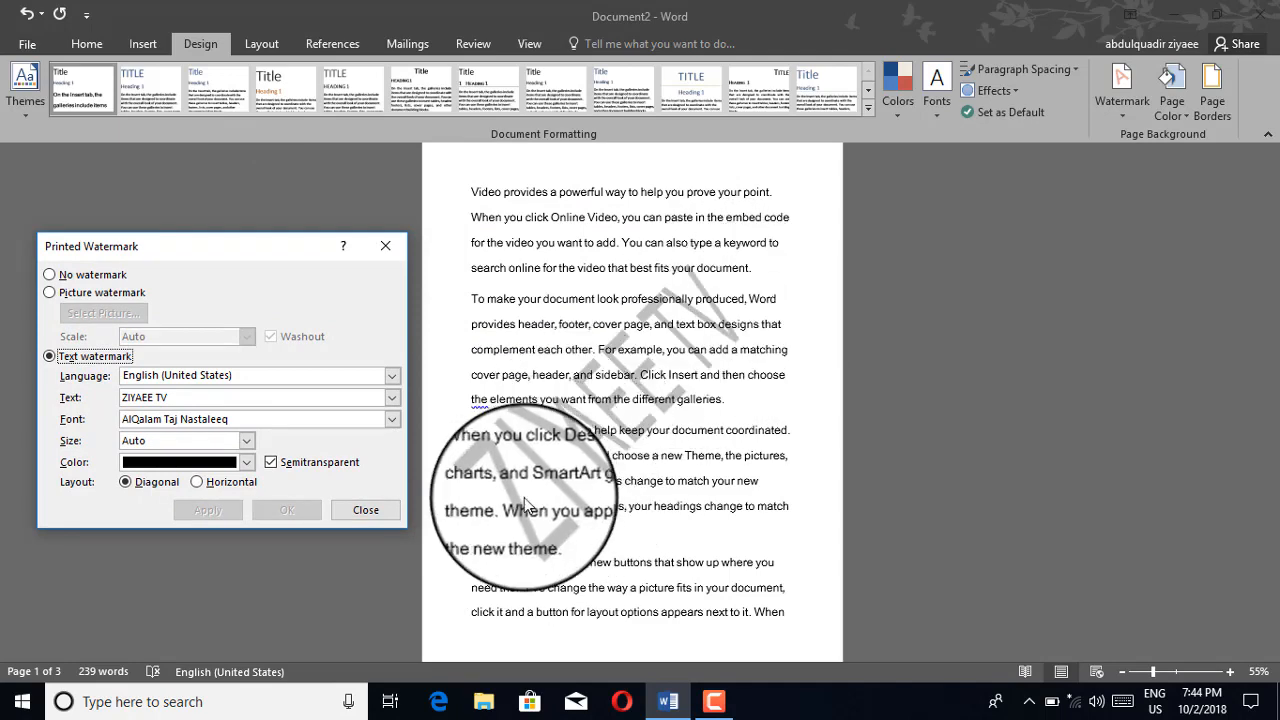
# Step: Try the horizontal layout for the text watermark, reapply the diagonal layout and close the watermark settings
pyautogui.click(196, 481)
pyautogui.click(208, 510)
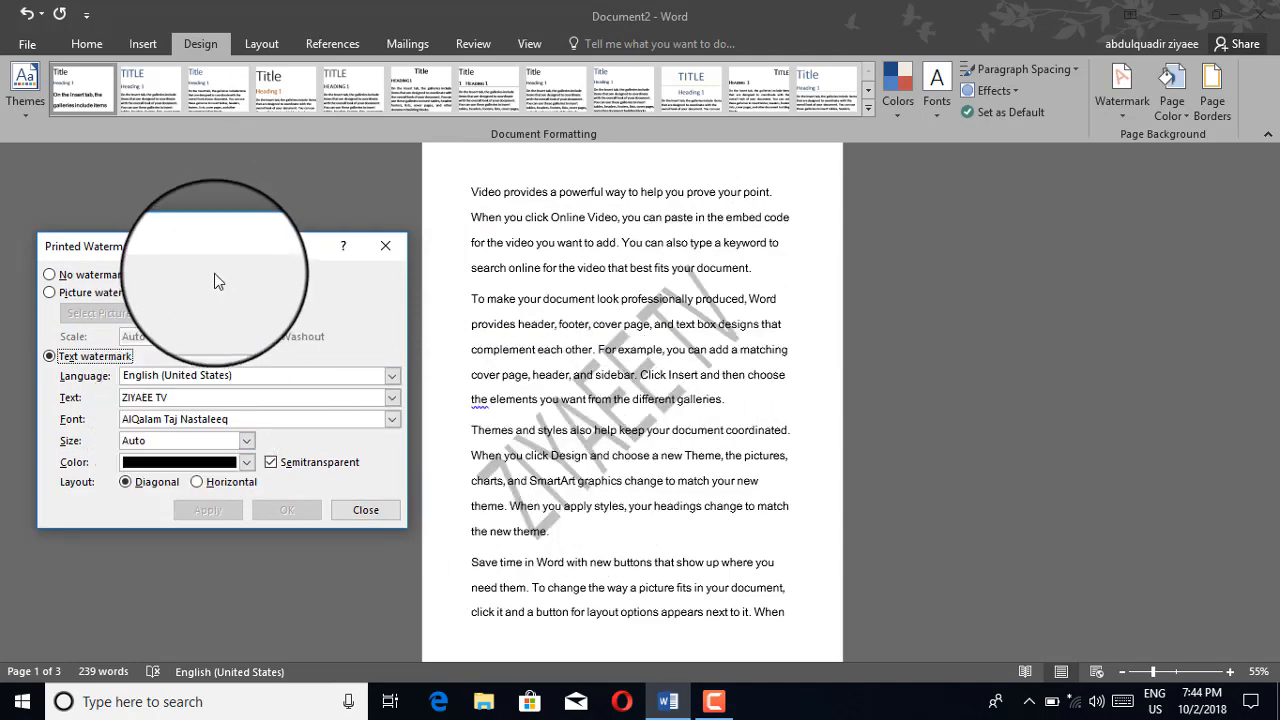
pyautogui.moveTo(232, 257); pyautogui.dragTo(510, 233)
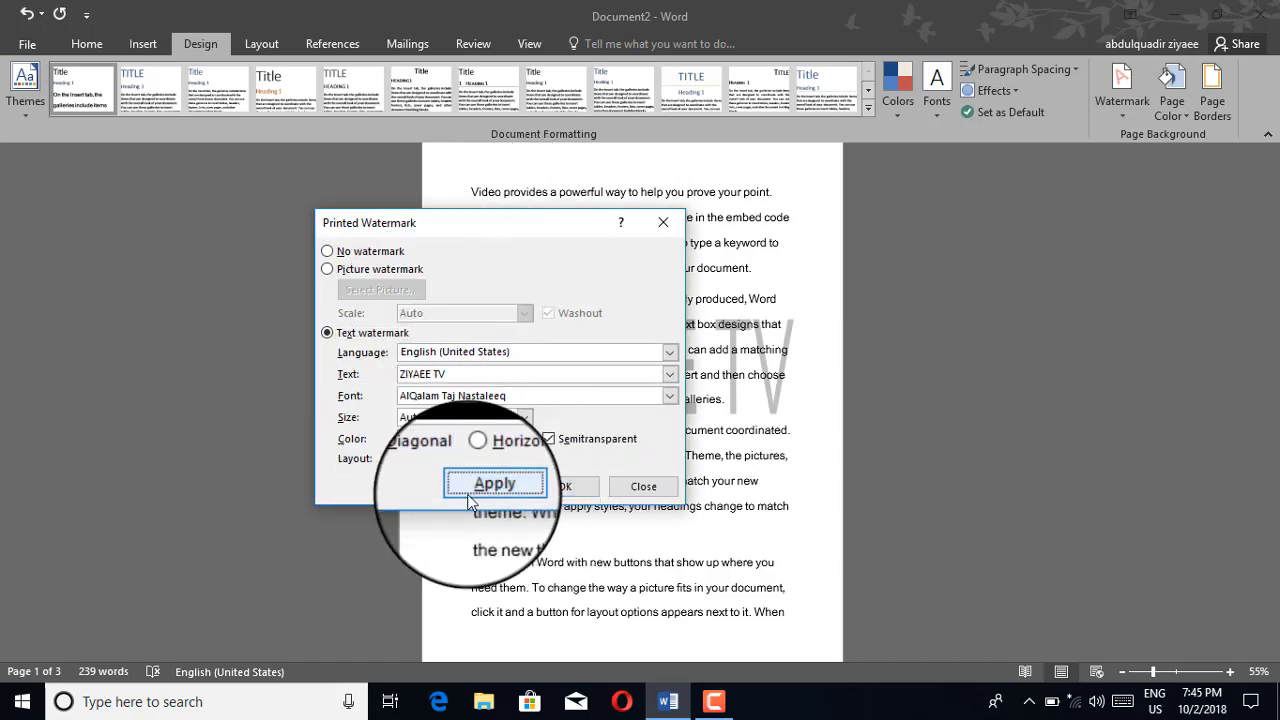
pyautogui.click(470, 490)
pyautogui.moveTo(539, 231); pyautogui.dragTo(565, 242)
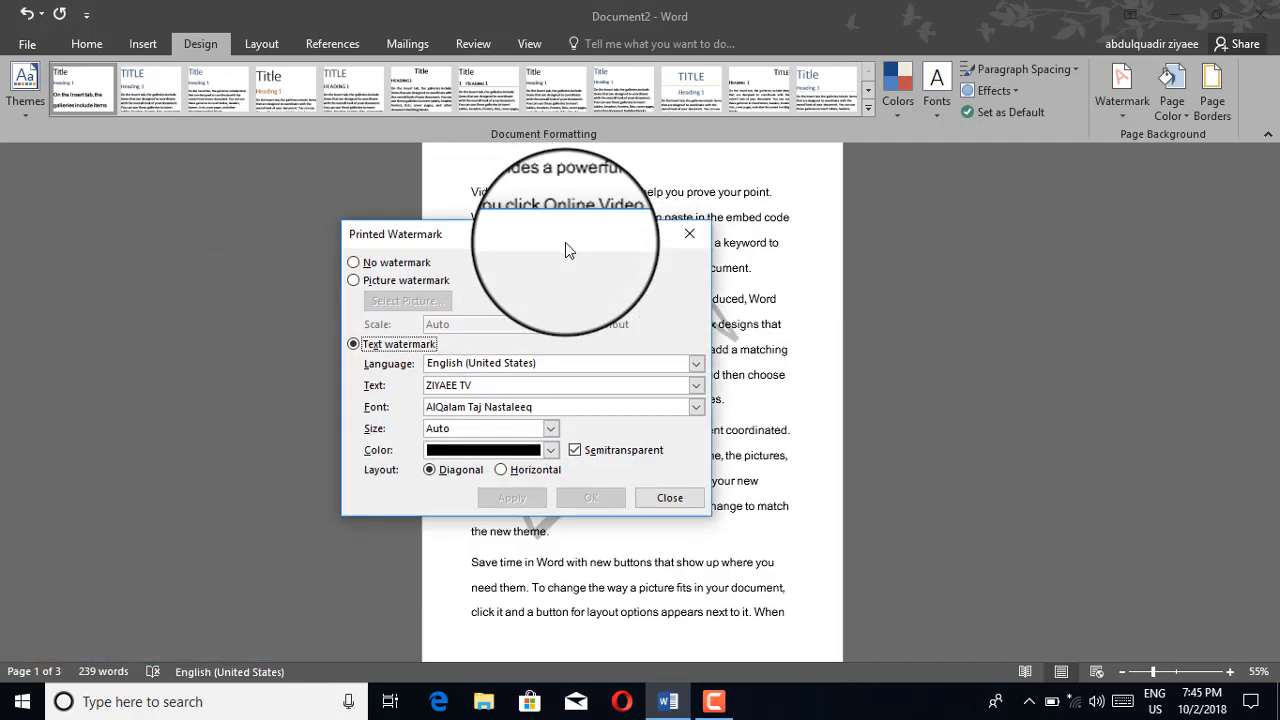
pyautogui.click(665, 505)
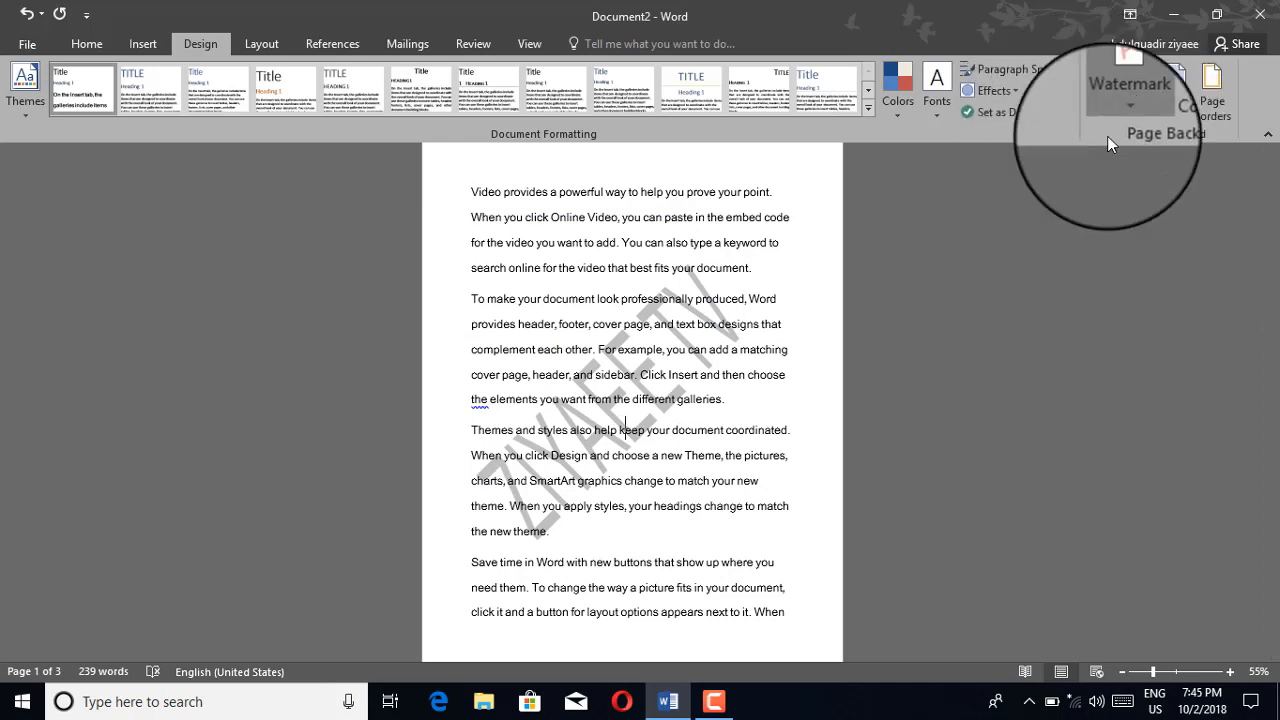
# Step: Remove the text watermark from the document and enlarge the page view to 90%
pyautogui.click(1122, 100)
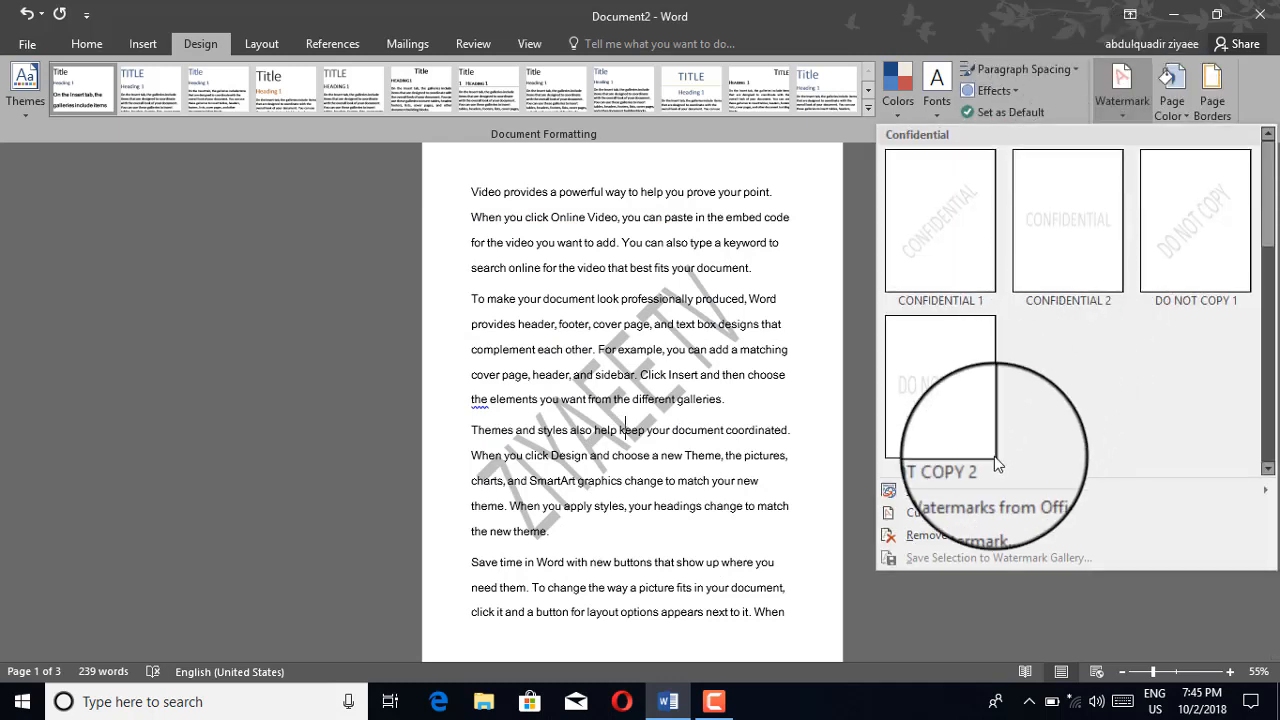
pyautogui.click(950, 535)
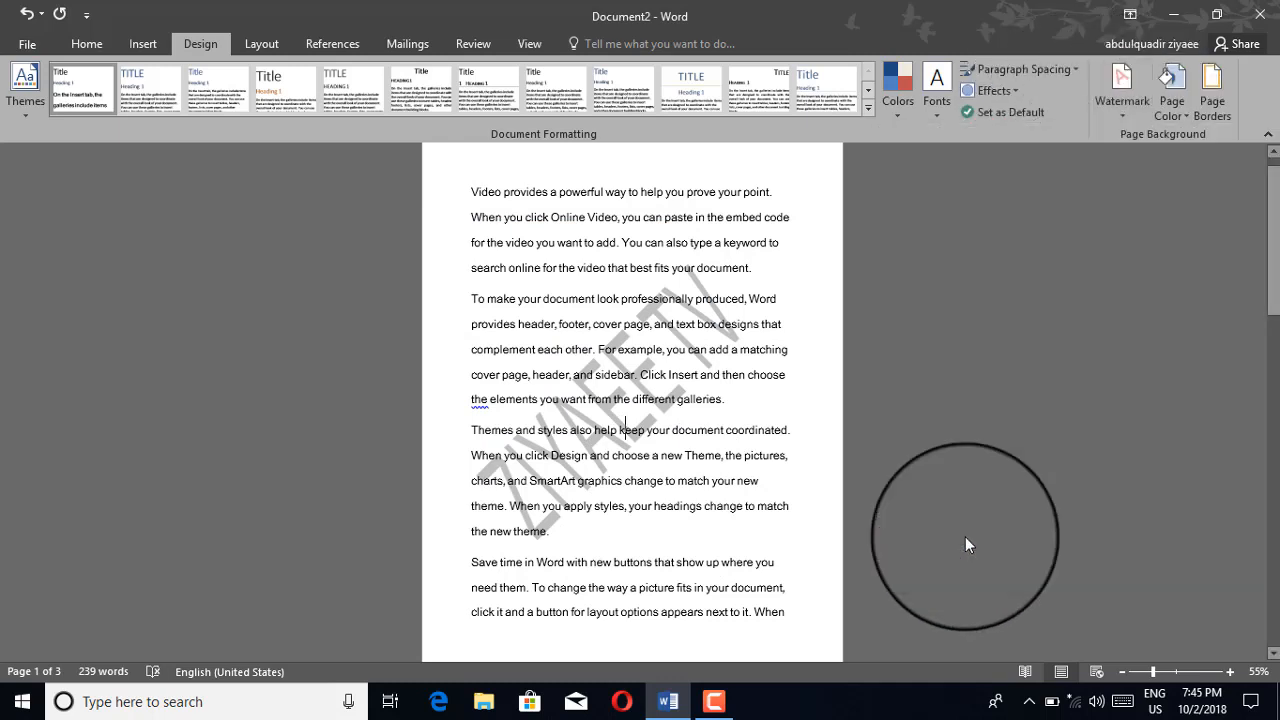
pyautogui.click(1231, 672)
pyautogui.click(1231, 672)
pyautogui.click(1231, 672)
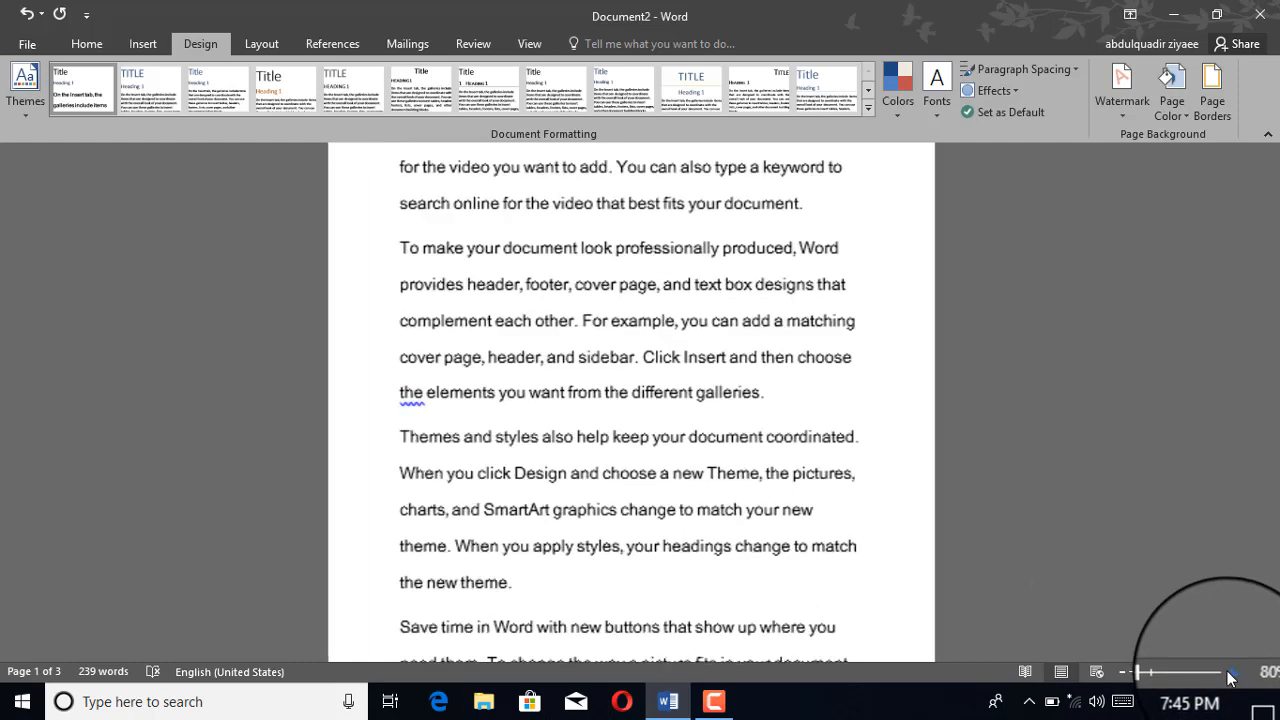
pyautogui.click(1231, 672)
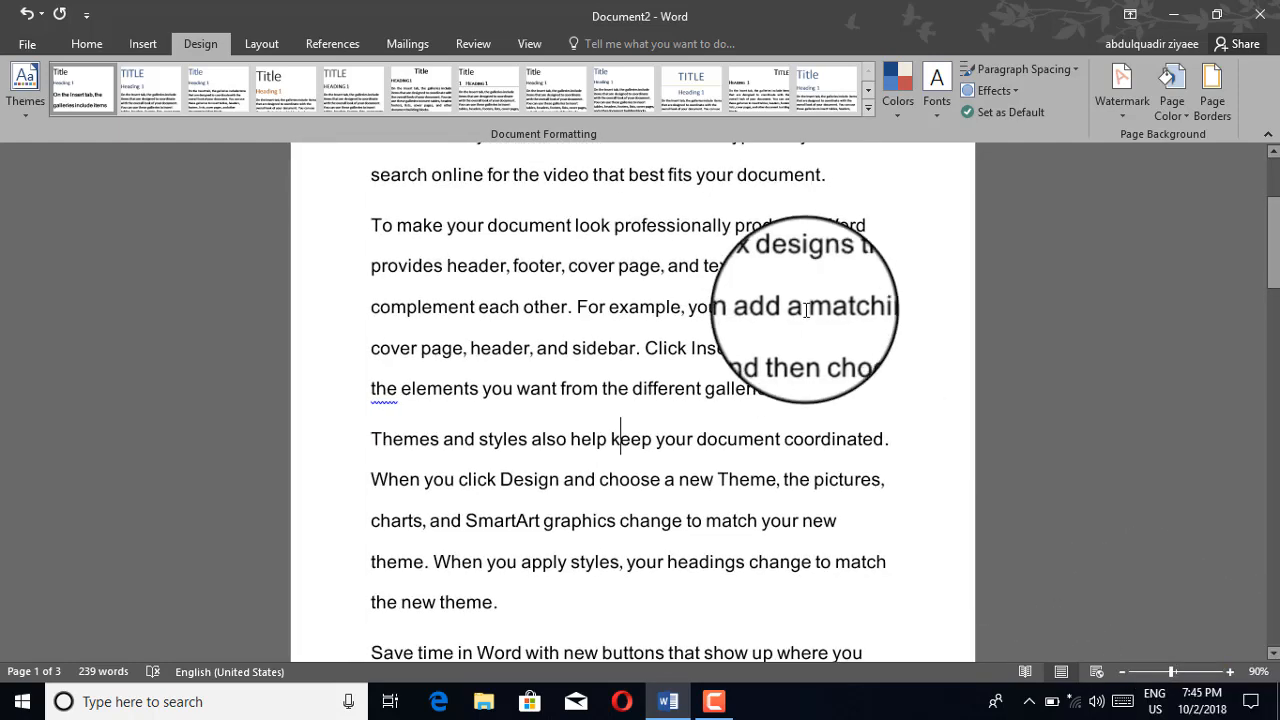
pyautogui.scroll(2, 790, 260)
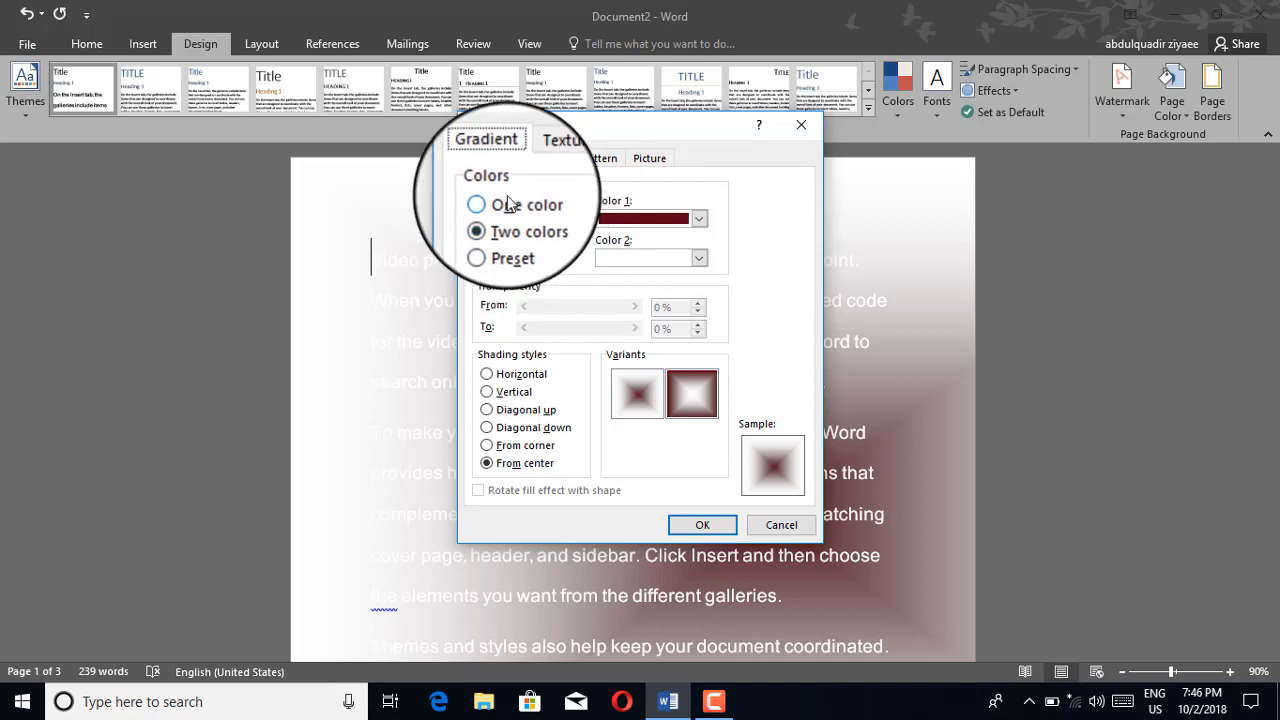
# Step: Try a one-color dark red gradient as the page background fill
pyautogui.click(506, 200)
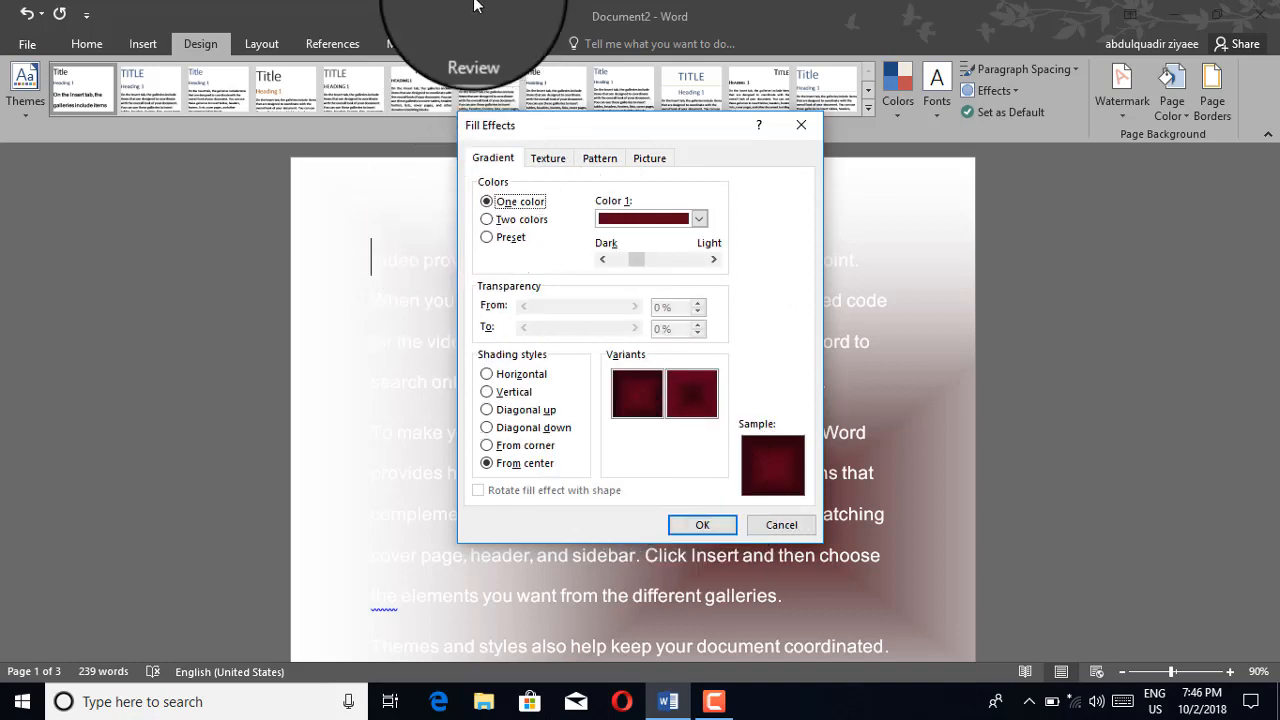
pyautogui.click(492, 362)
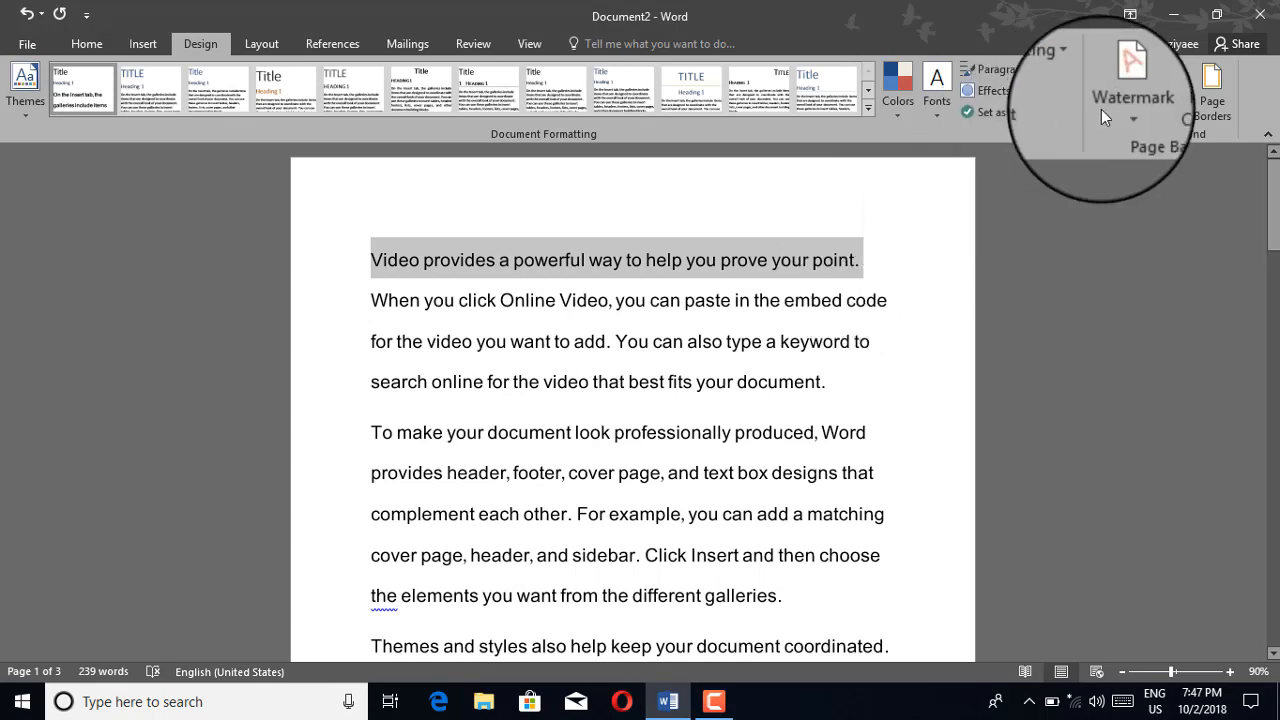
# Step: Try a ½ pt dotted box page border on the whole document and remove it again
pyautogui.click(1220, 109)
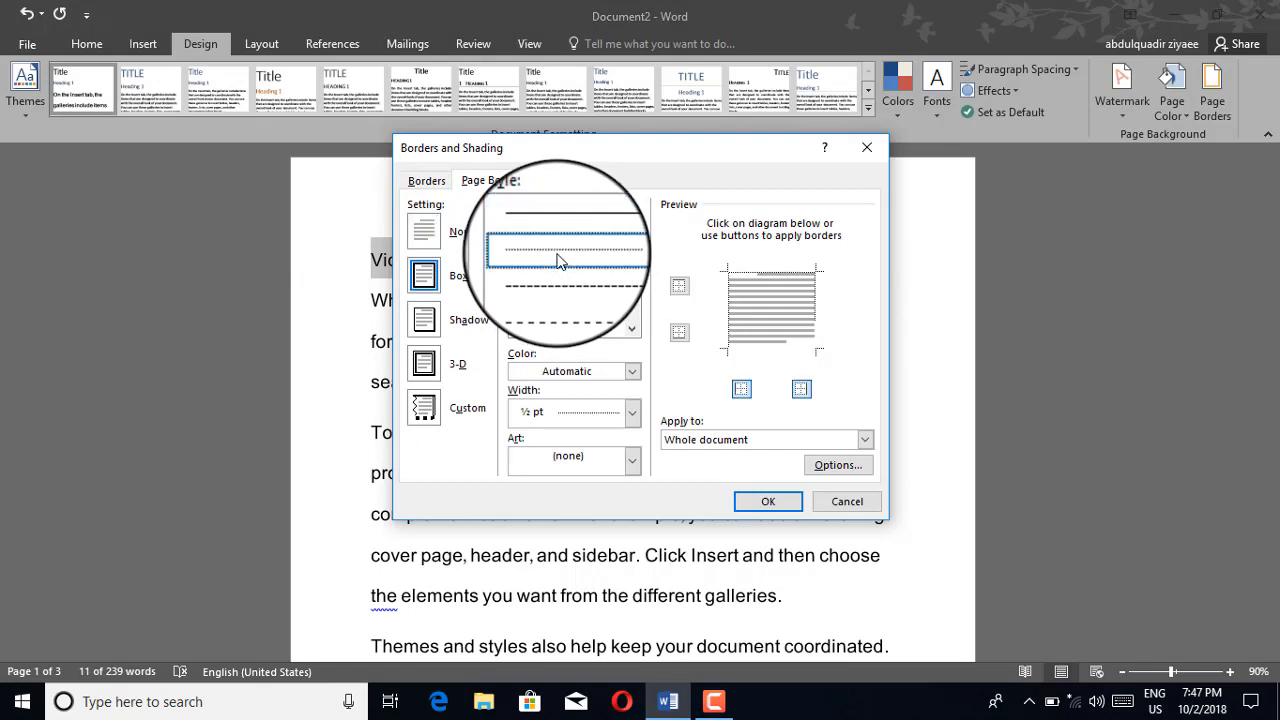
pyautogui.click(765, 510)
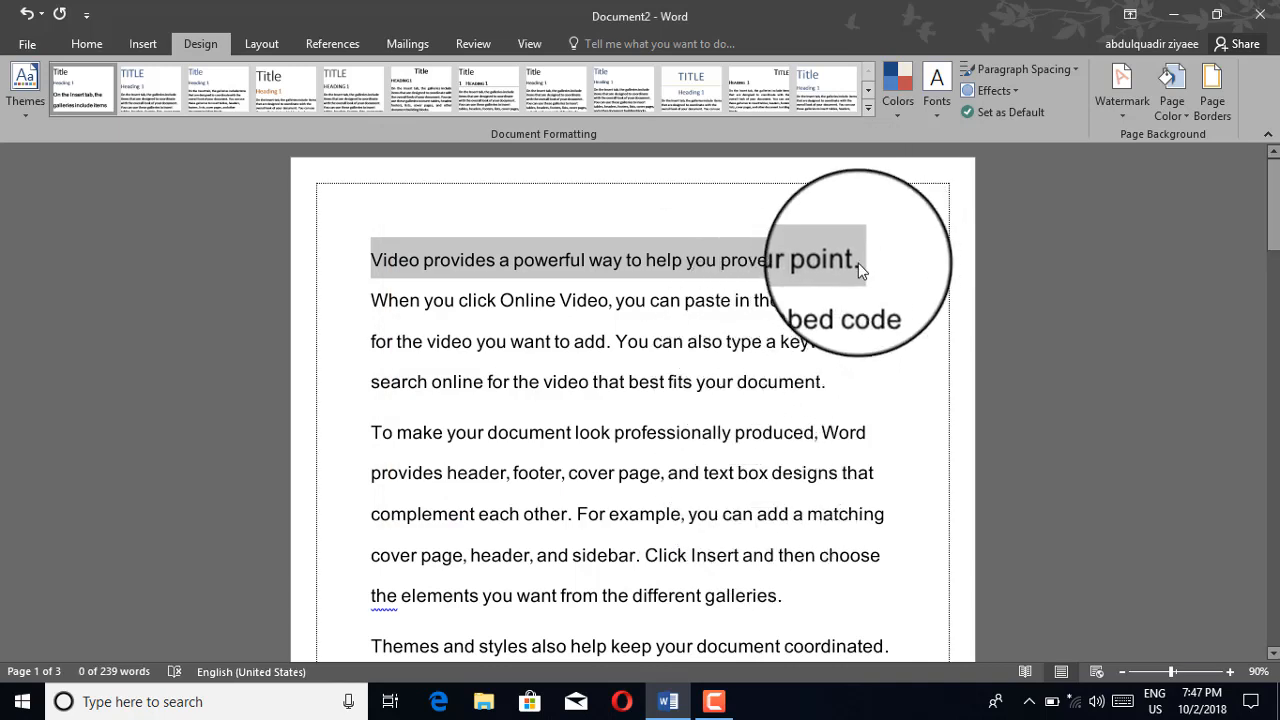
pyautogui.moveTo(858, 263); pyautogui.dragTo(812, 261)
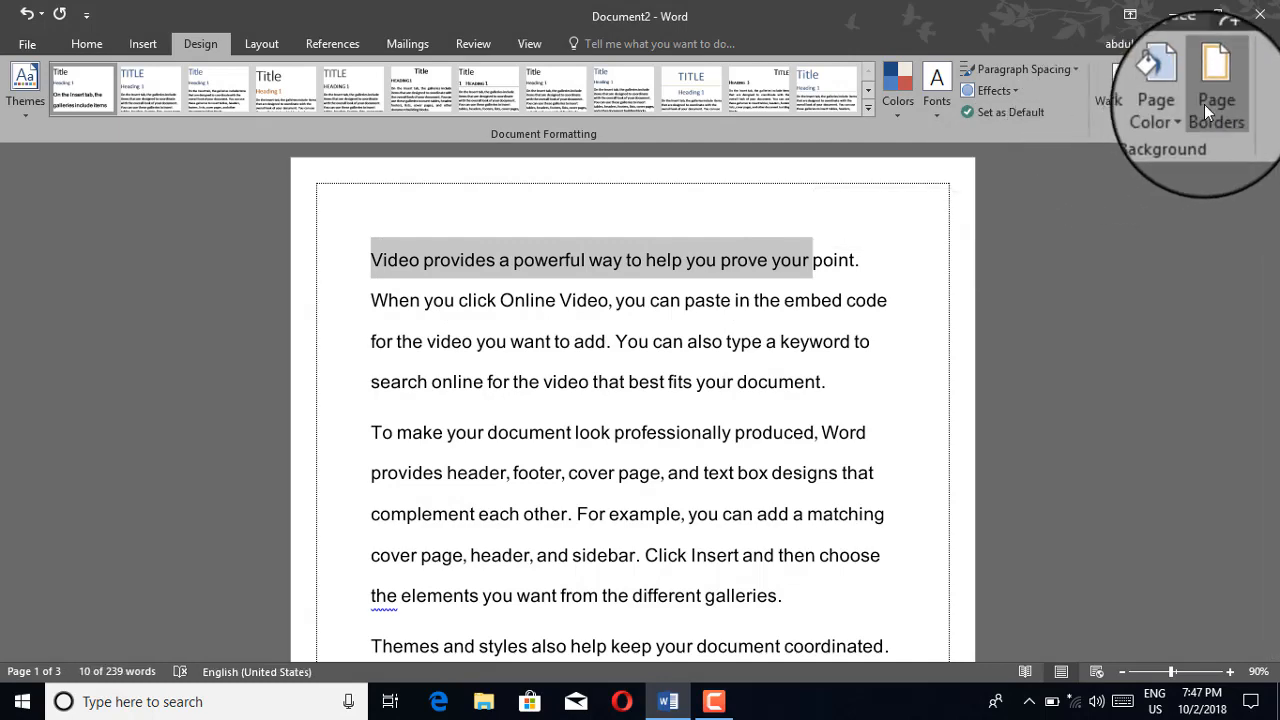
pyautogui.click(1204, 104)
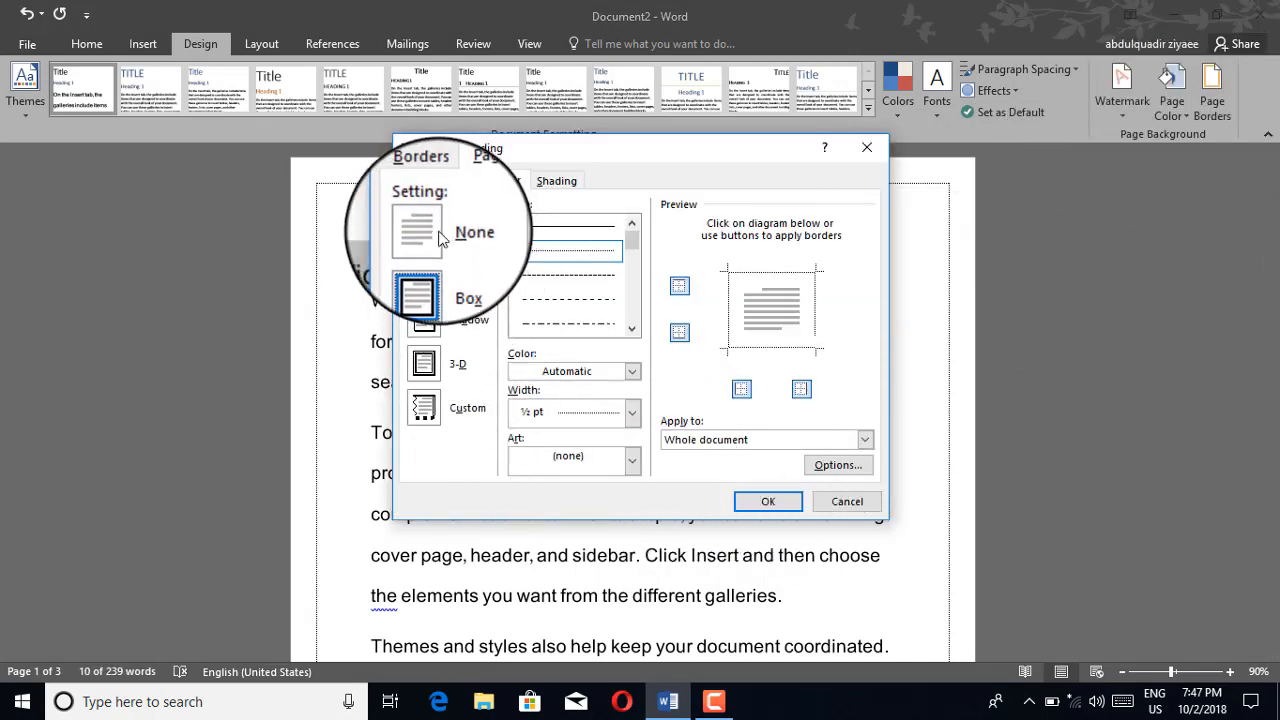
pyautogui.click(768, 501)
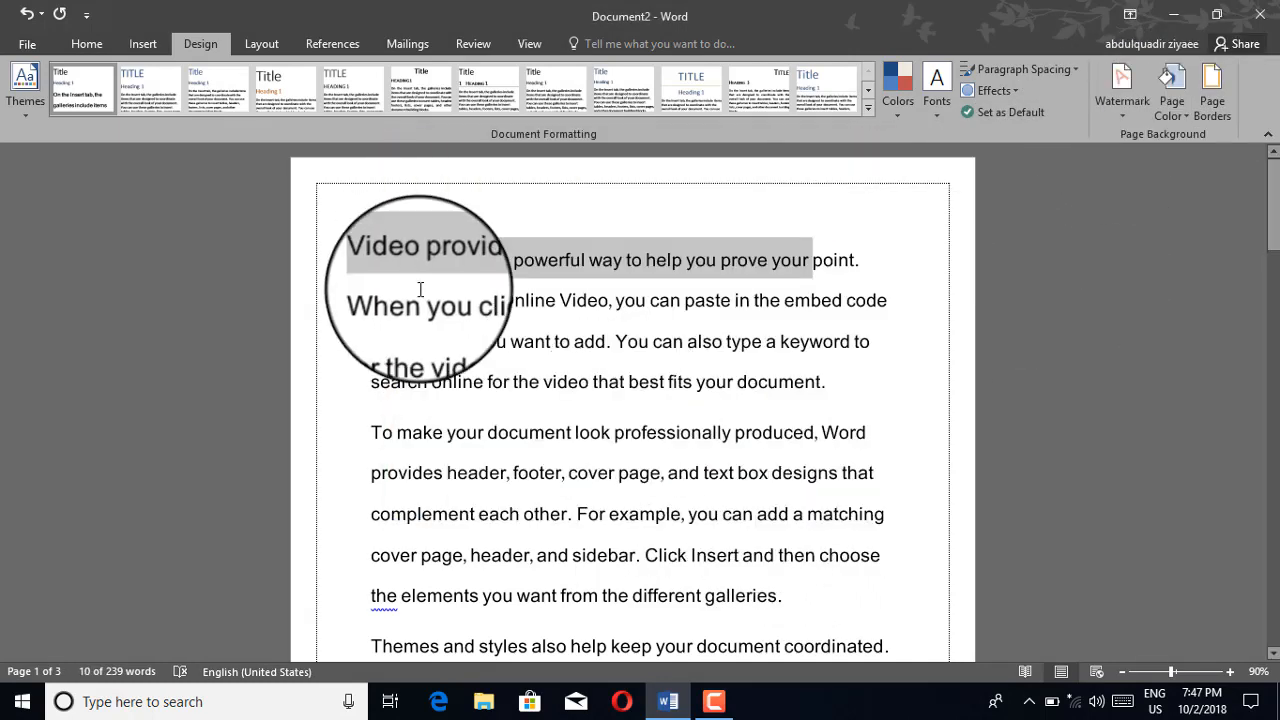
# Step: Apply a ½ pt dotted box border to the text "Video provides a powerful way to help you prove your point."
pyautogui.moveTo(378, 260); pyautogui.dragTo(920, 251)
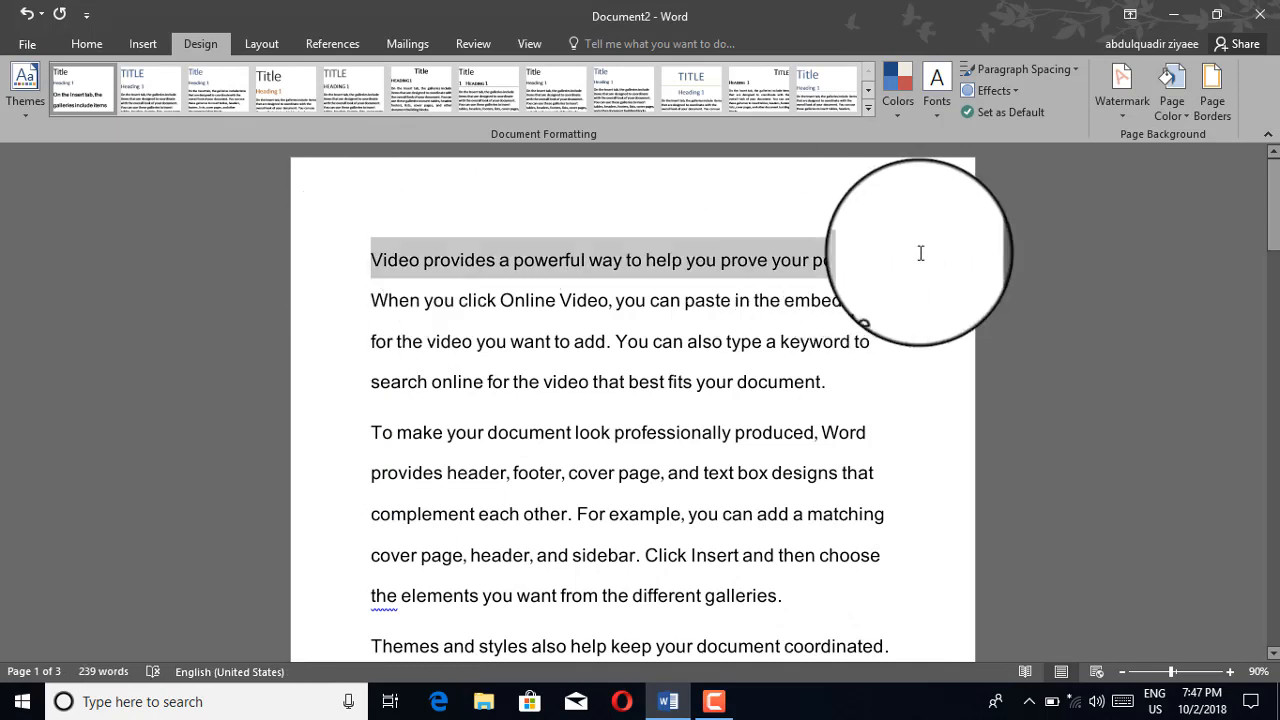
pyautogui.click(1221, 105)
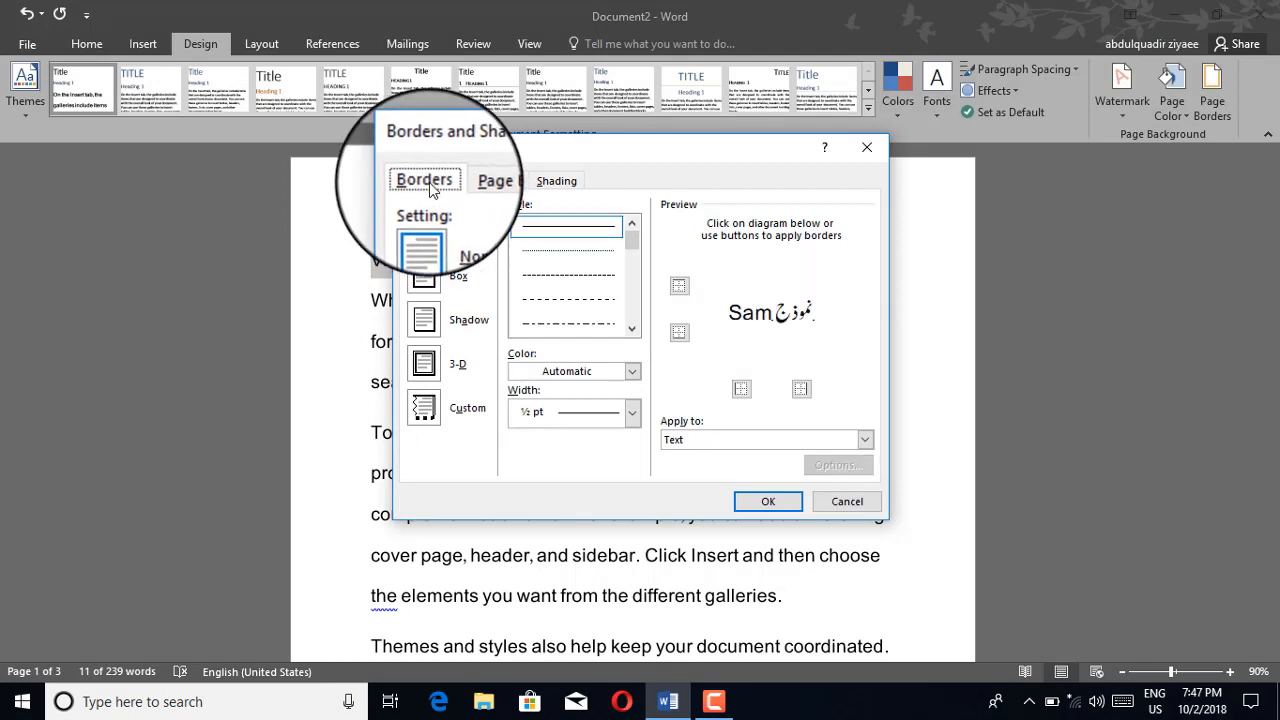
pyautogui.click(490, 180)
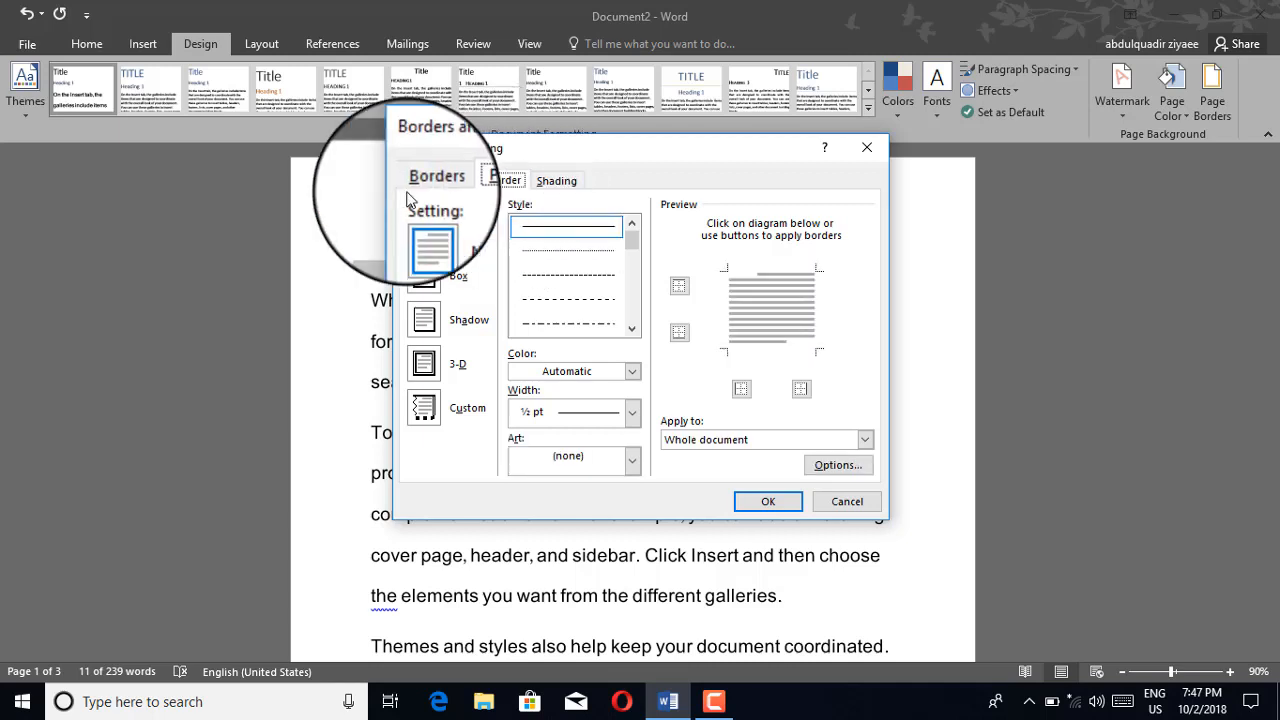
pyautogui.click(425, 182)
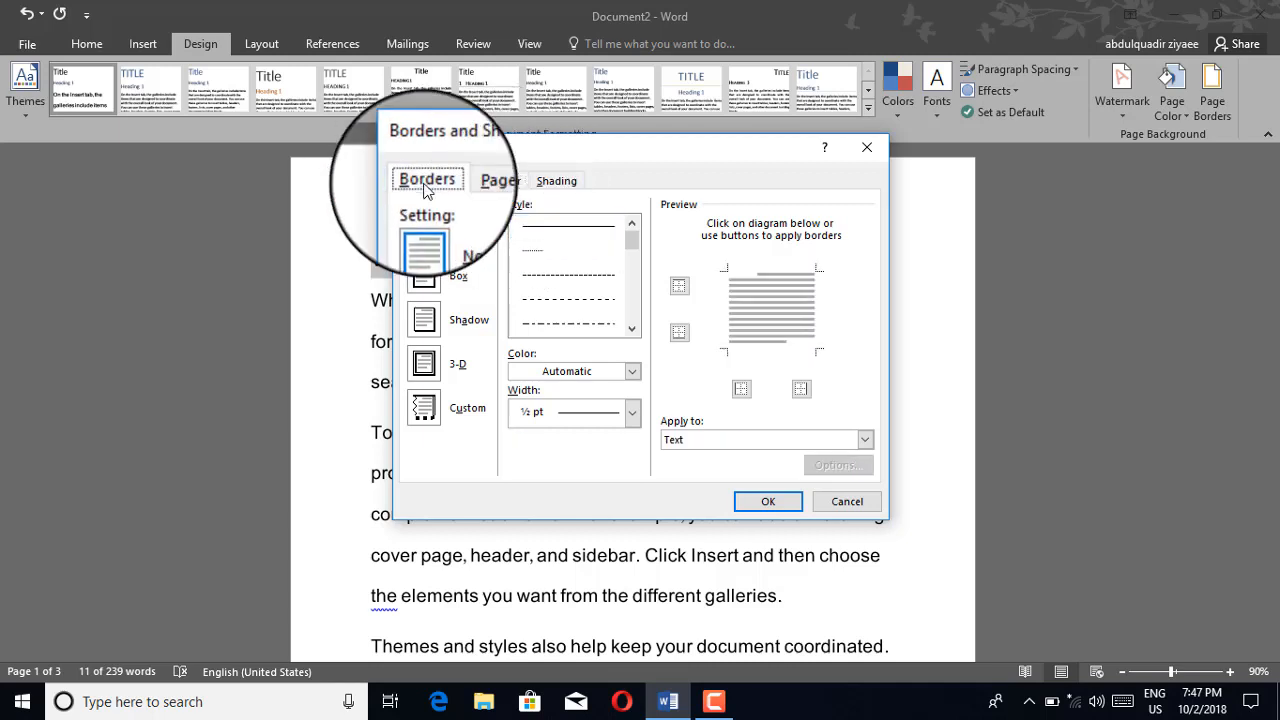
pyautogui.click(553, 254)
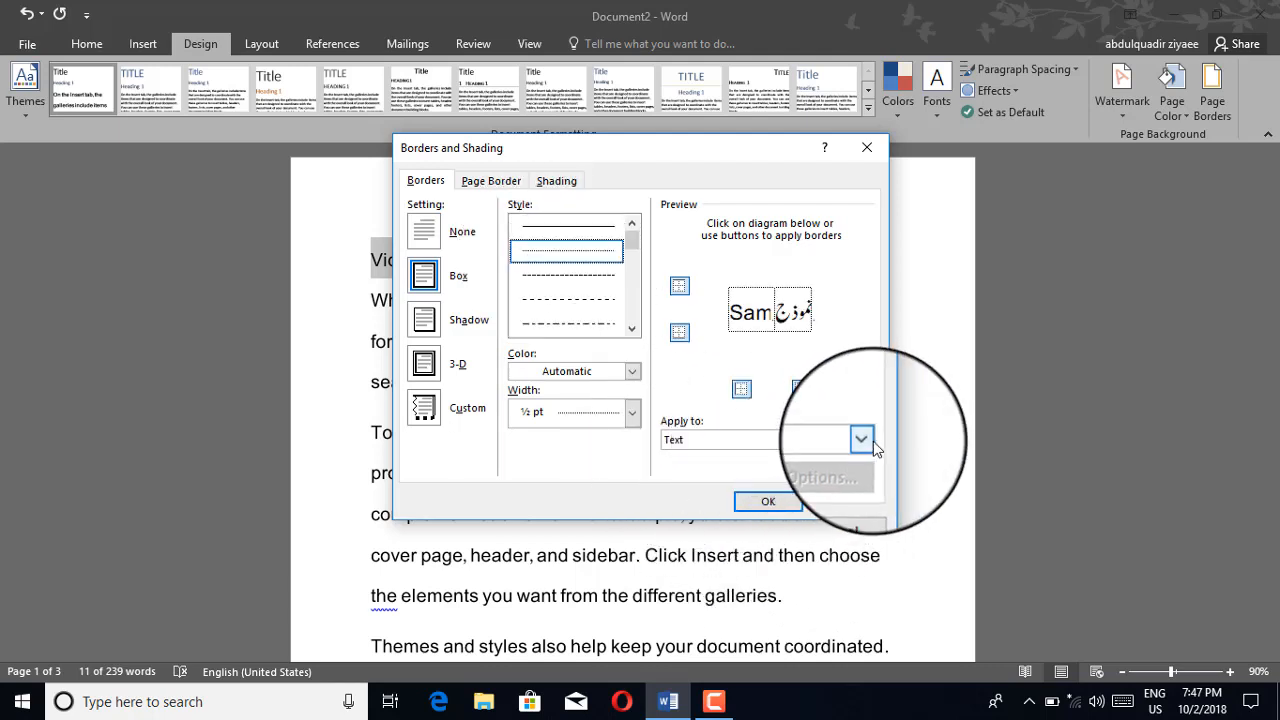
pyautogui.click(768, 501)
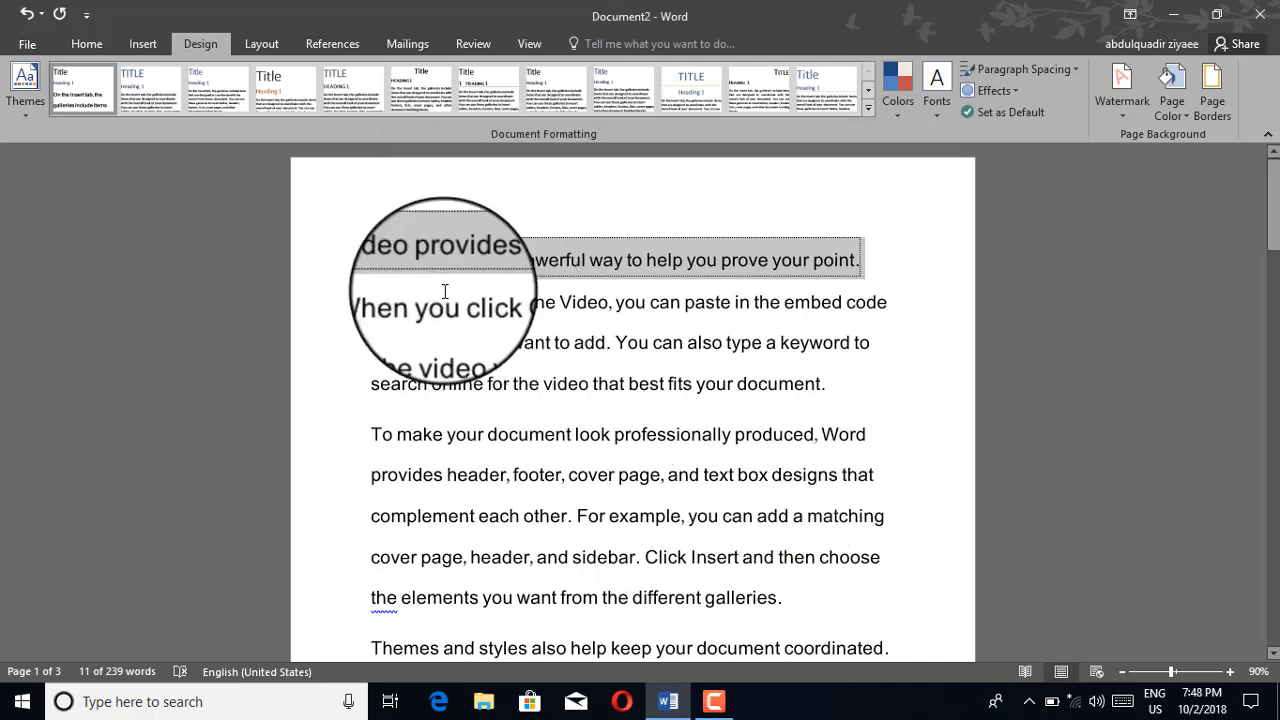
# Step: Select the line "search online for the video that best fits your document." and set a 3 pt diagonally striped box page border for the whole document
pyautogui.click(409, 260)
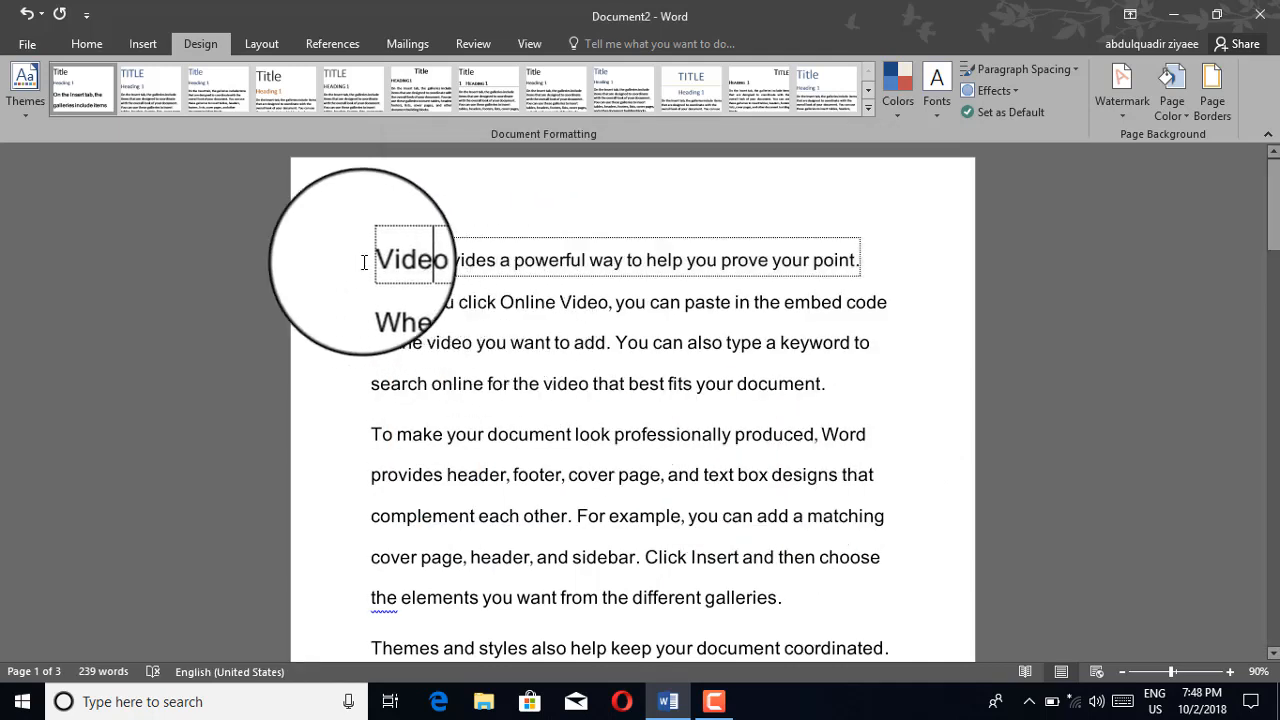
pyautogui.click(891, 303)
pyautogui.moveTo(531, 303); pyautogui.dragTo(847, 393)
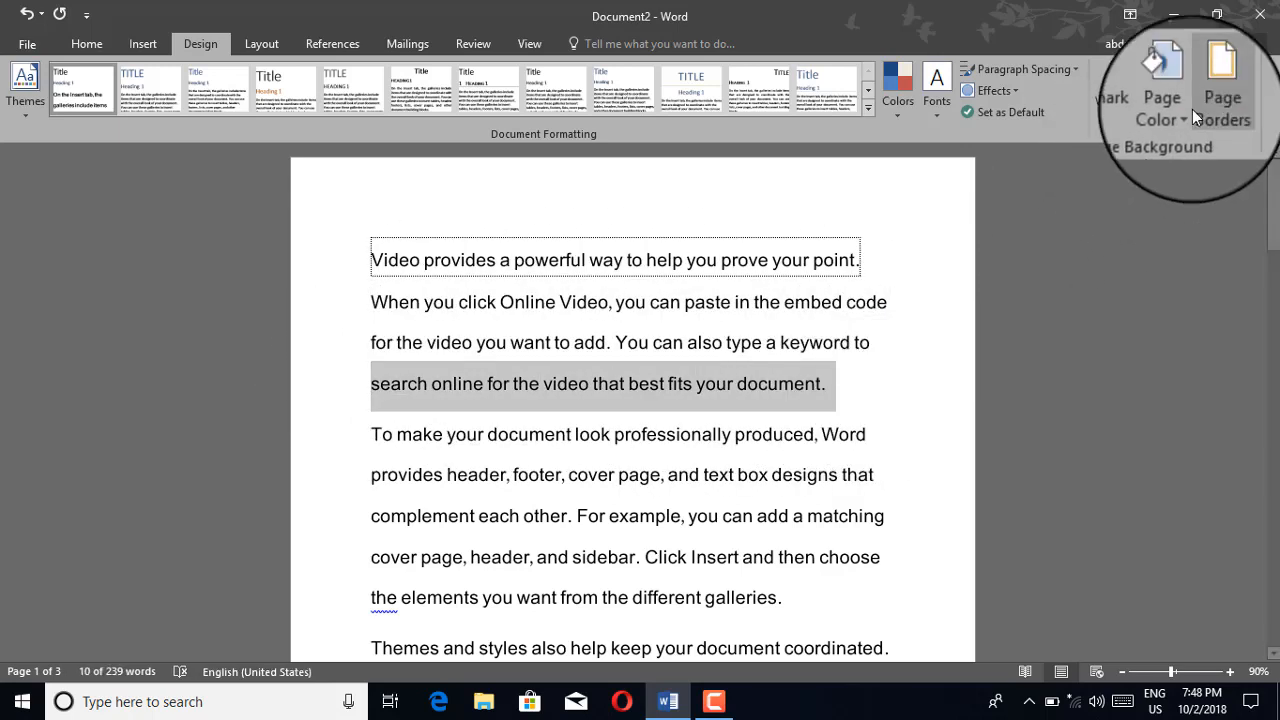
pyautogui.click(1212, 92)
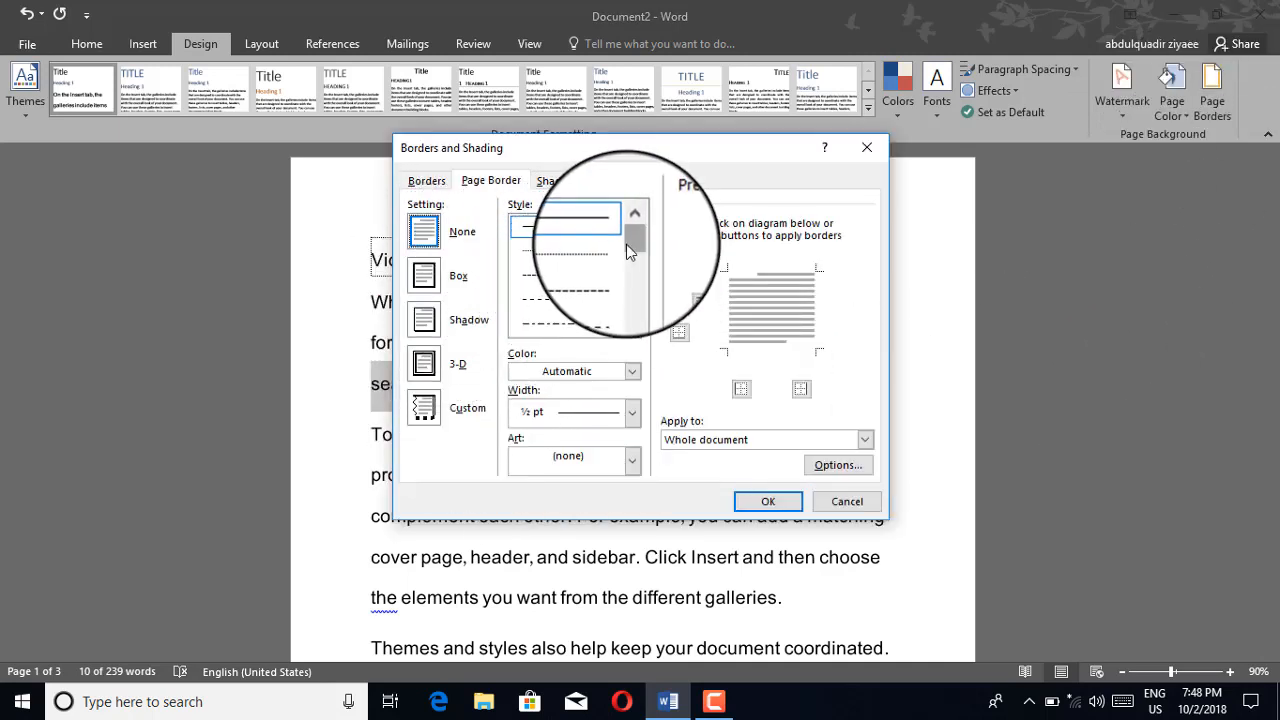
pyautogui.moveTo(632, 246); pyautogui.dragTo(627, 312)
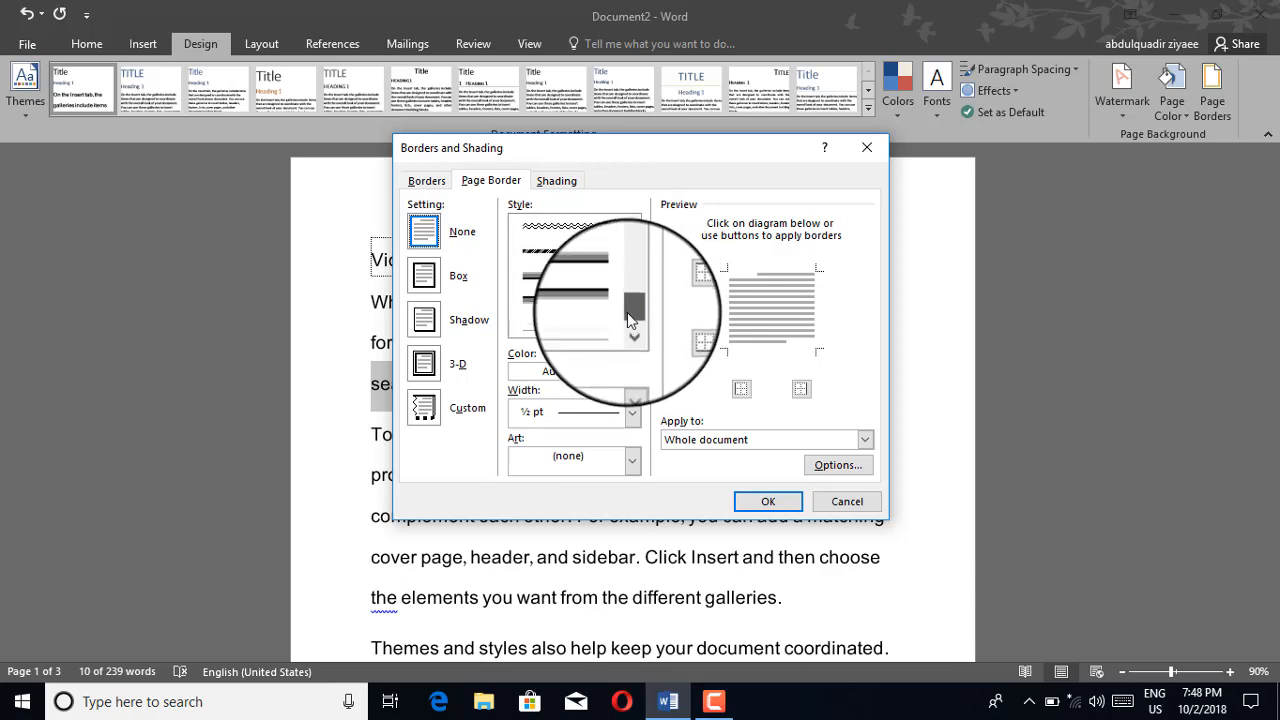
pyautogui.click(574, 258)
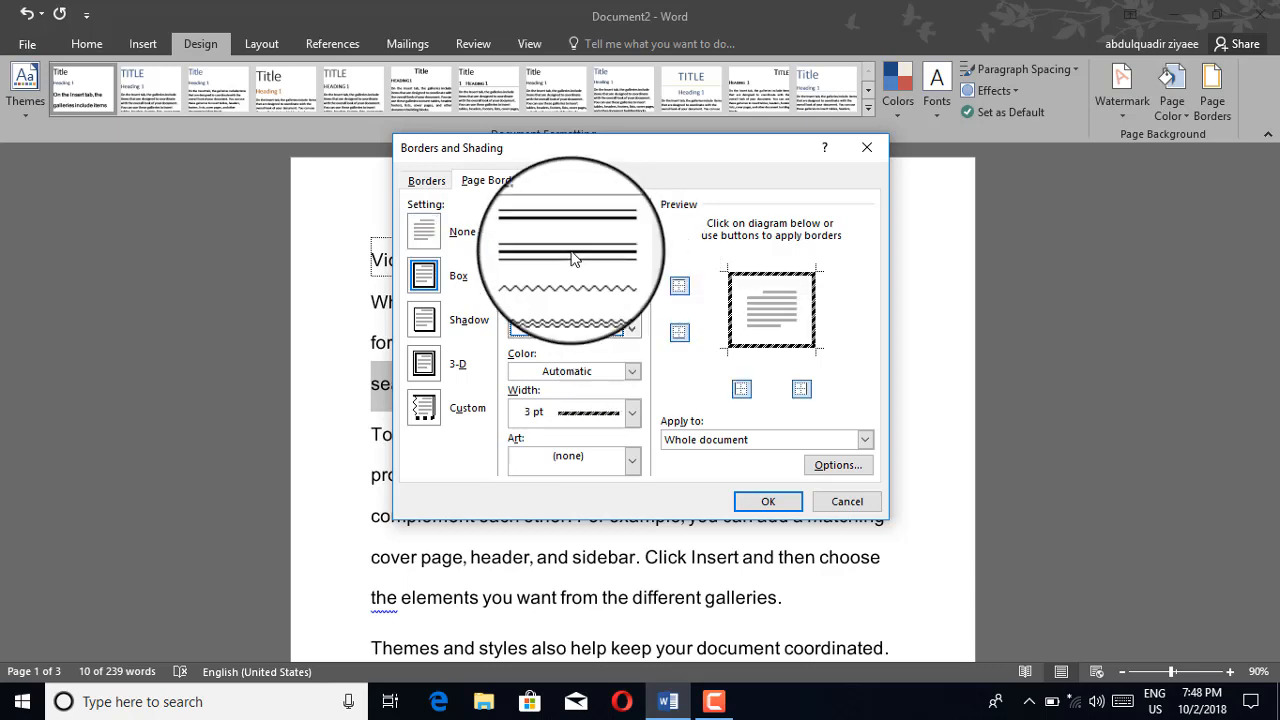
pyautogui.click(866, 439)
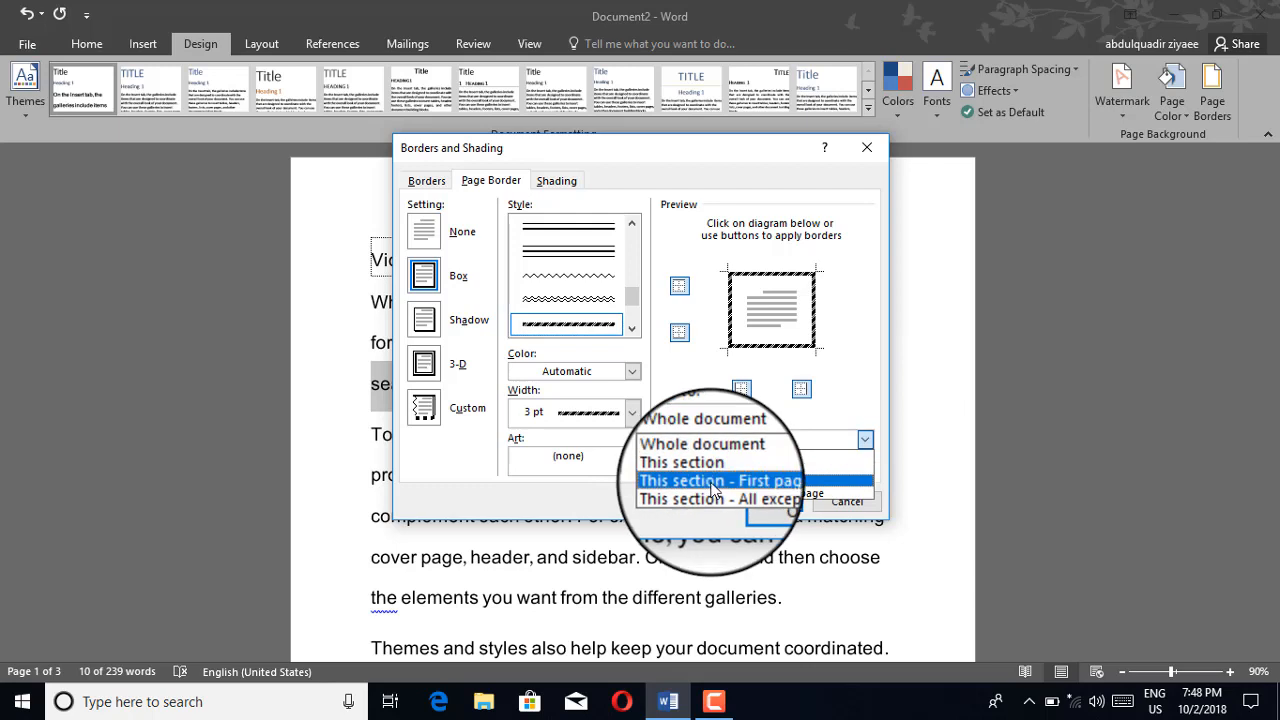
pyautogui.click(850, 451)
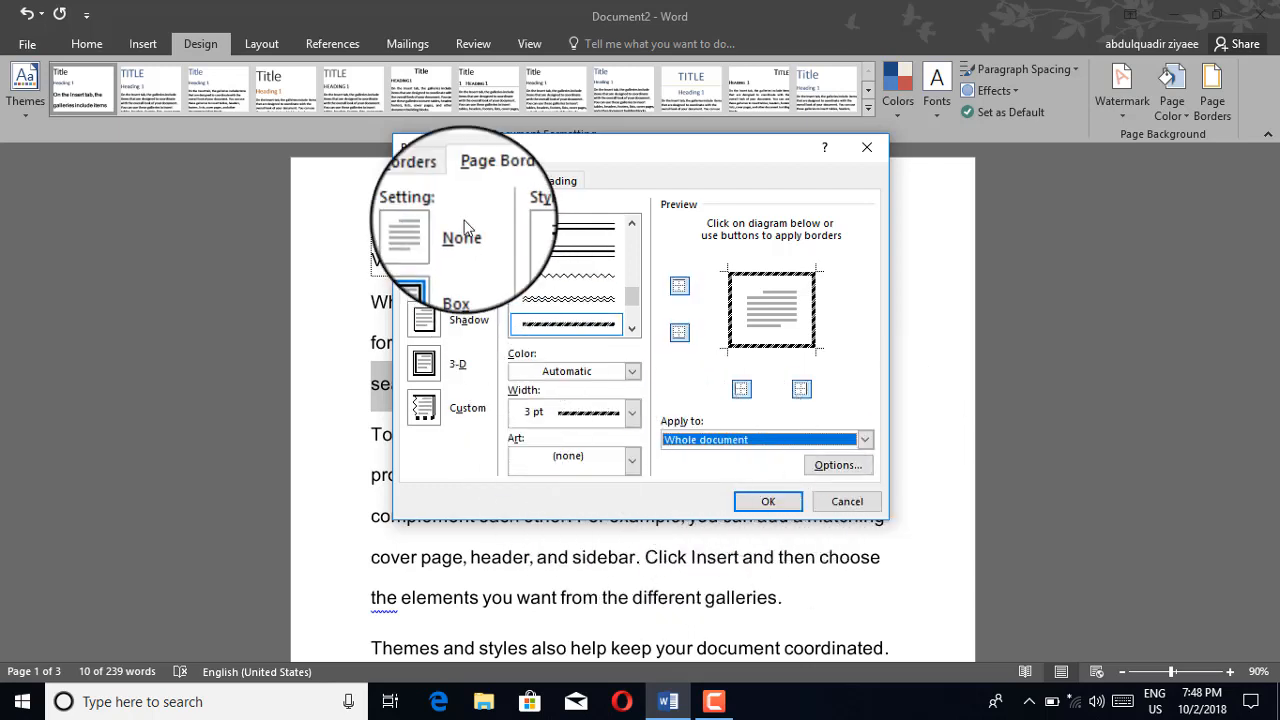
# Step: Add a 3 pt gray-shaded box border to the selected text and apply the border settings
pyautogui.click(426, 180)
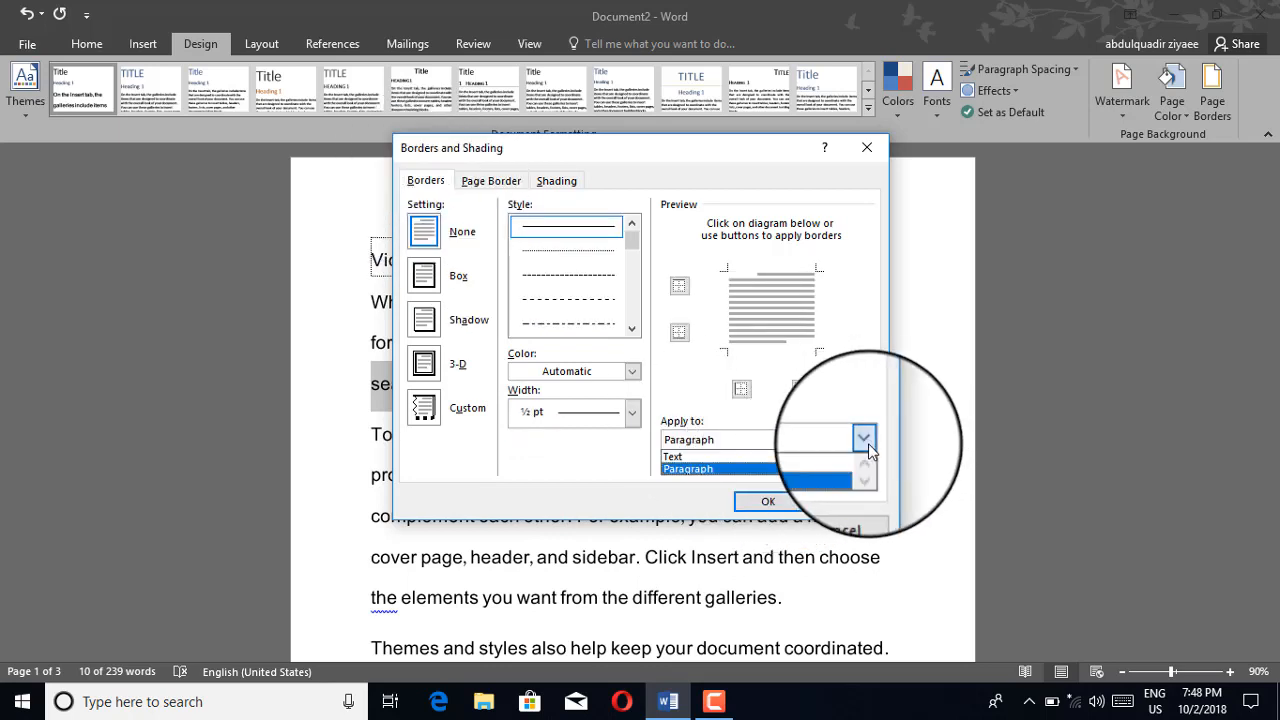
pyautogui.click(688, 456)
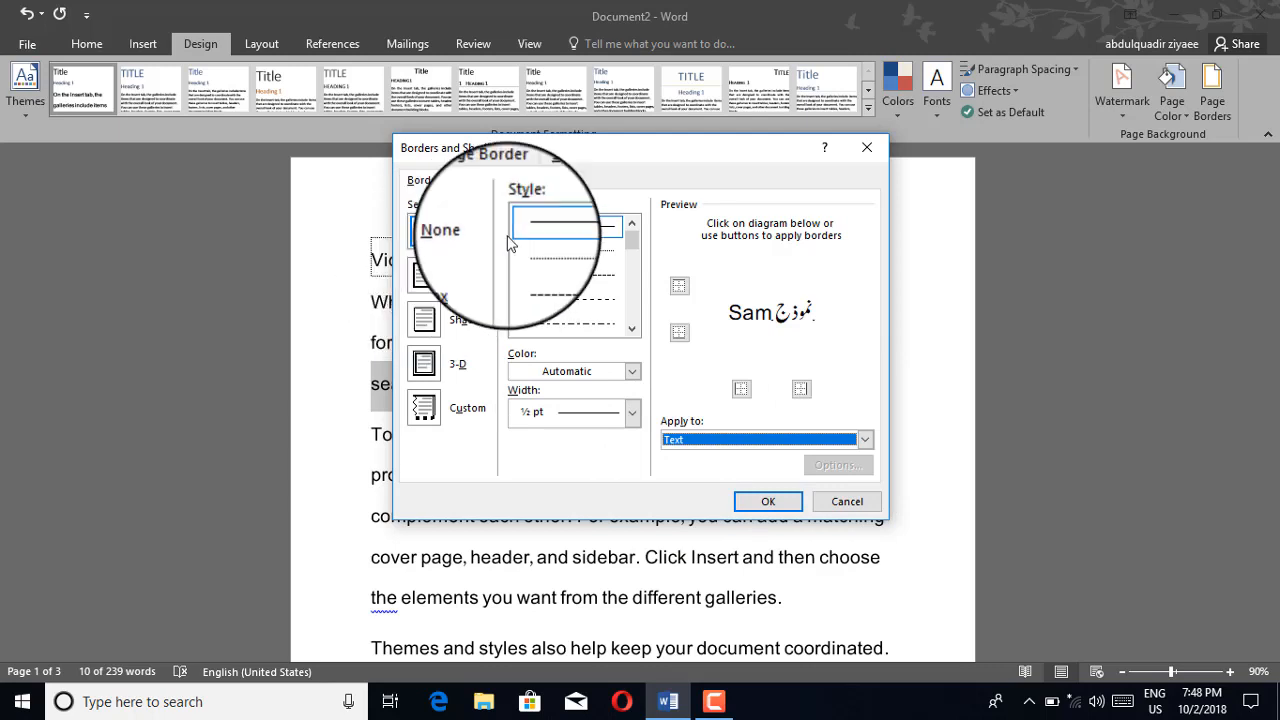
pyautogui.scroll(-5, 626, 316)
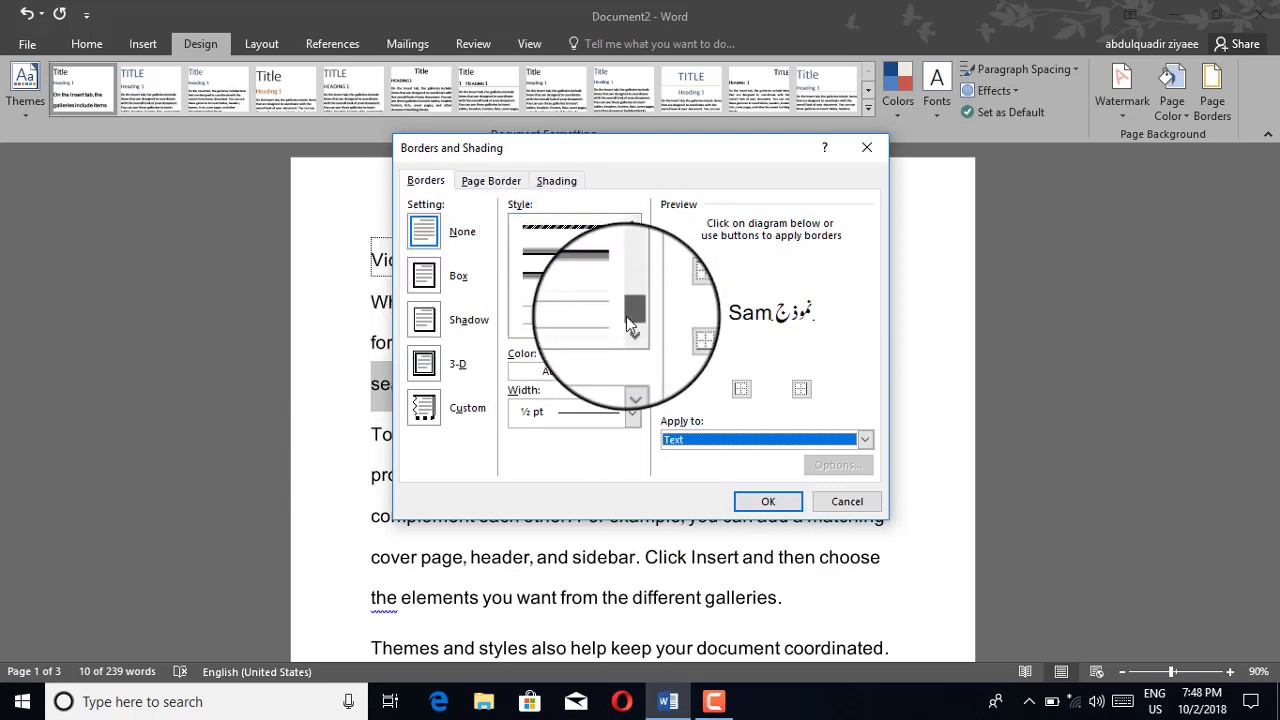
pyautogui.click(577, 262)
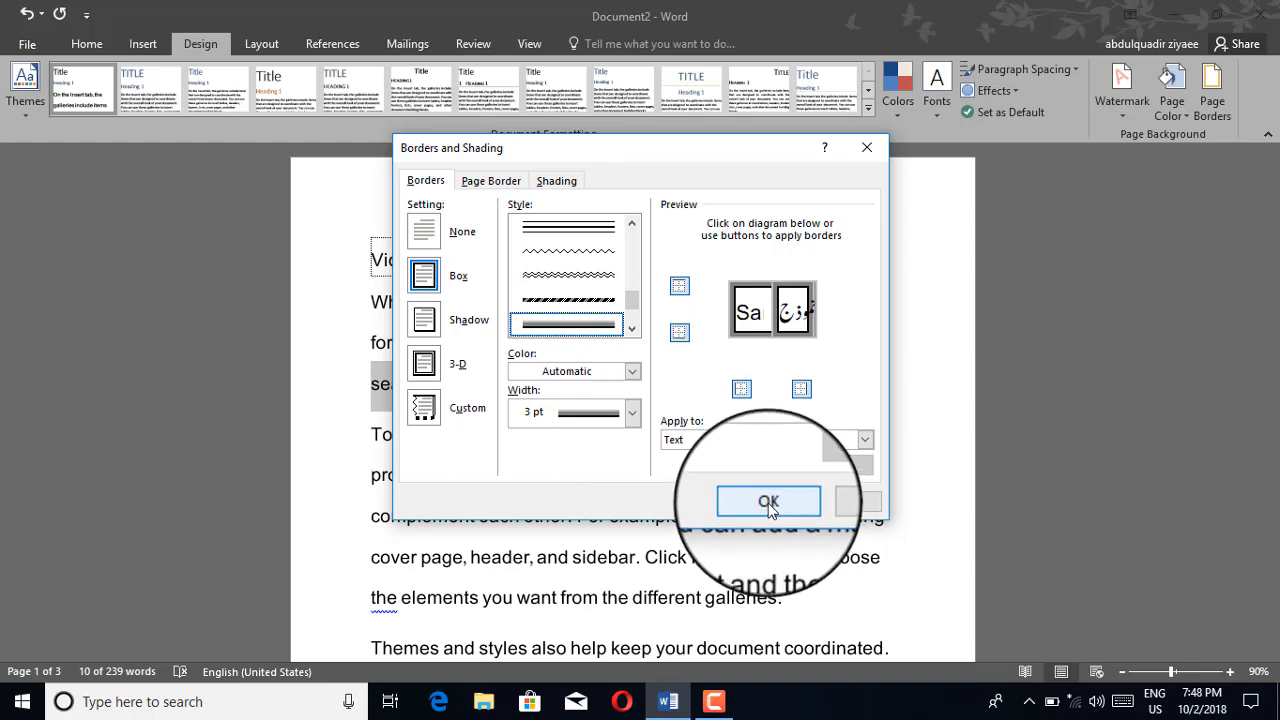
pyautogui.click(768, 502)
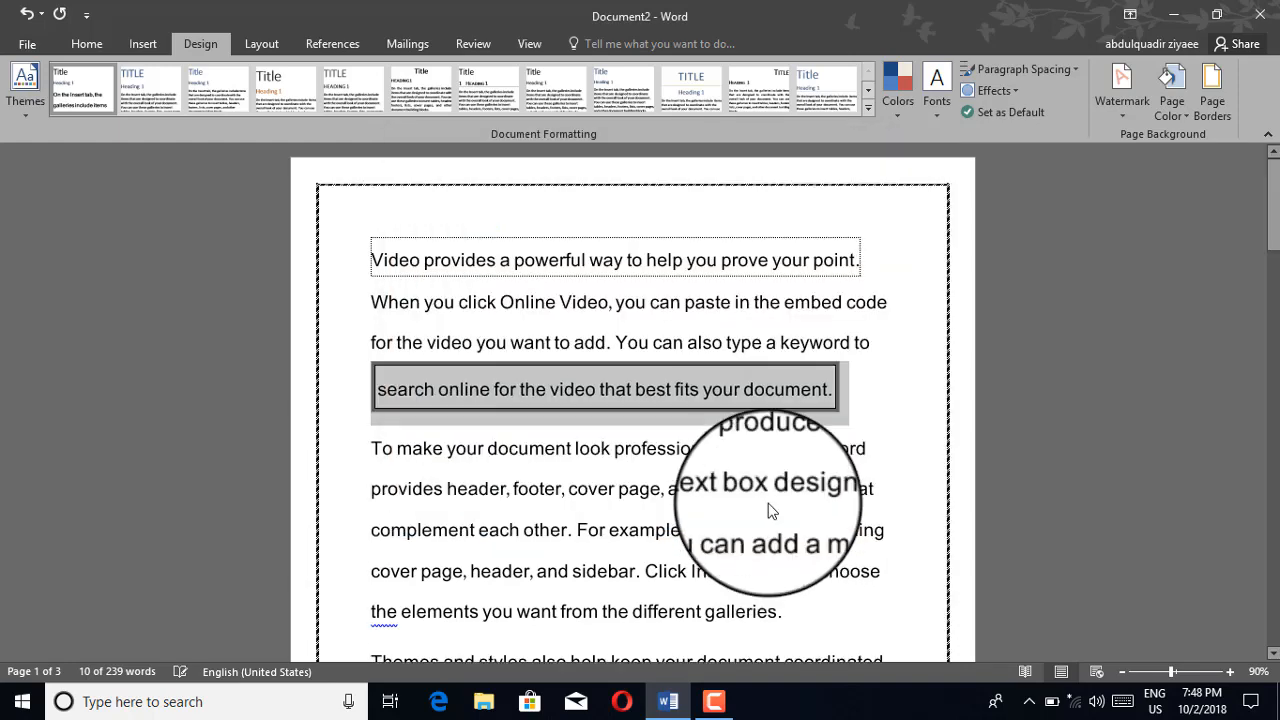
# Step: Try to remove the border around "search online for the video that best fits your document." with the None setting applied to the paragraph
pyautogui.click(516, 395)
pyautogui.click(410, 390)
pyautogui.moveTo(616, 393); pyautogui.dragTo(827, 400)
pyautogui.click(827, 400)
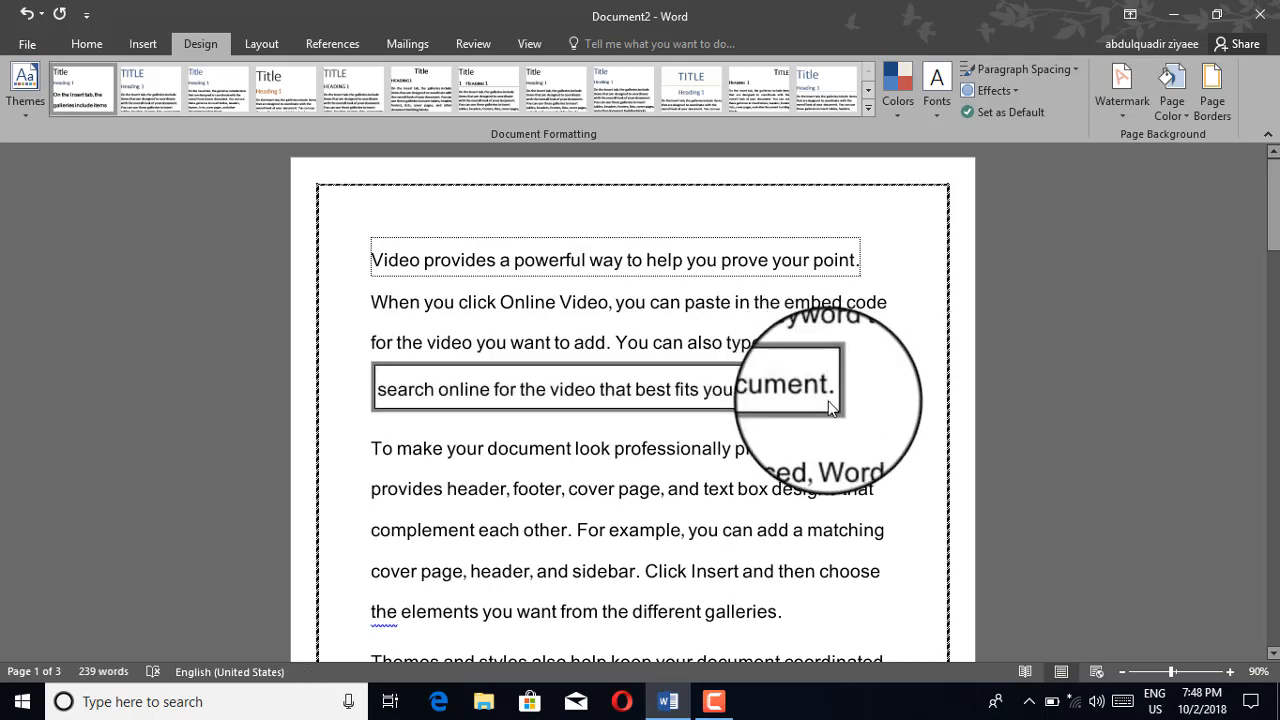
pyautogui.click(1212, 100)
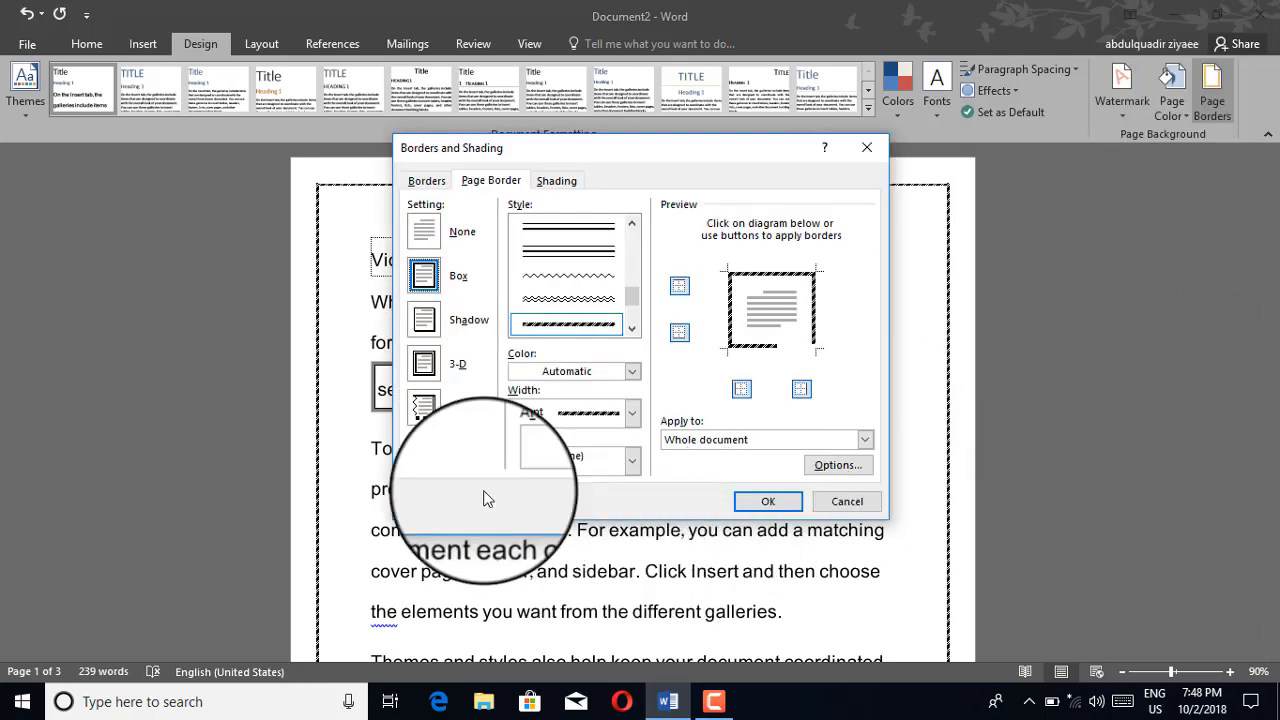
pyautogui.click(436, 188)
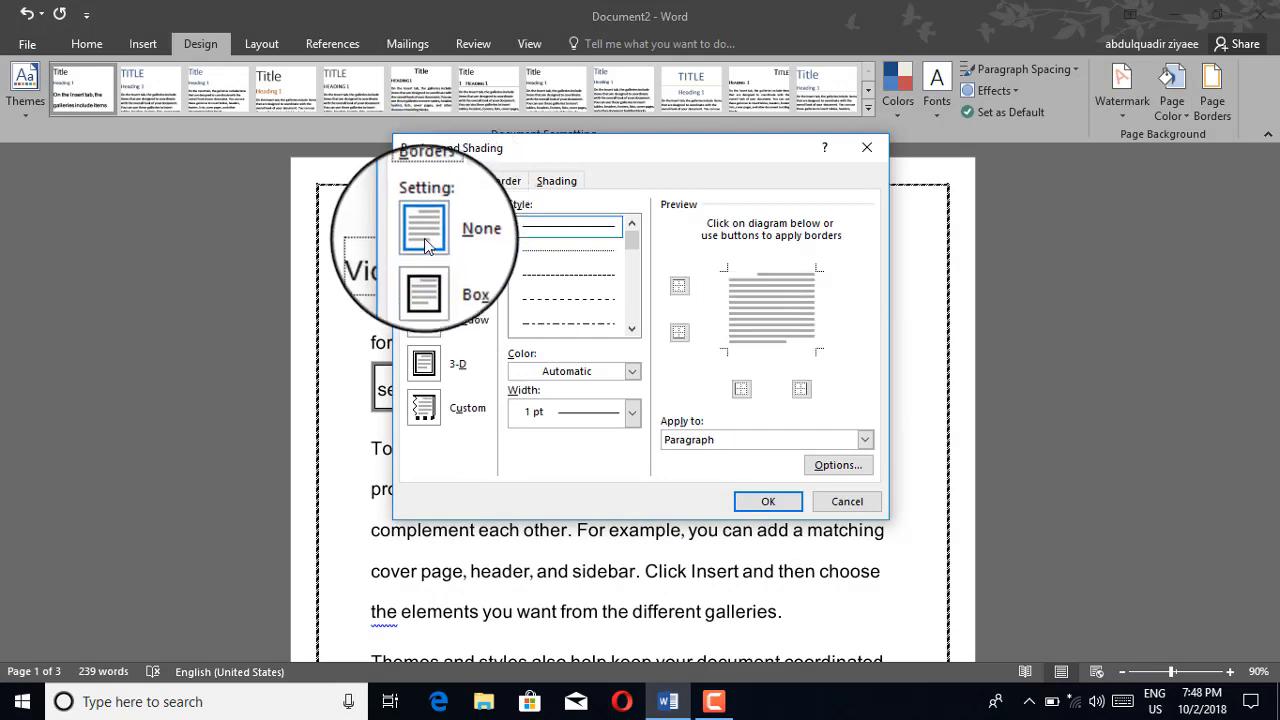
pyautogui.click(765, 502)
pyautogui.click(1210, 100)
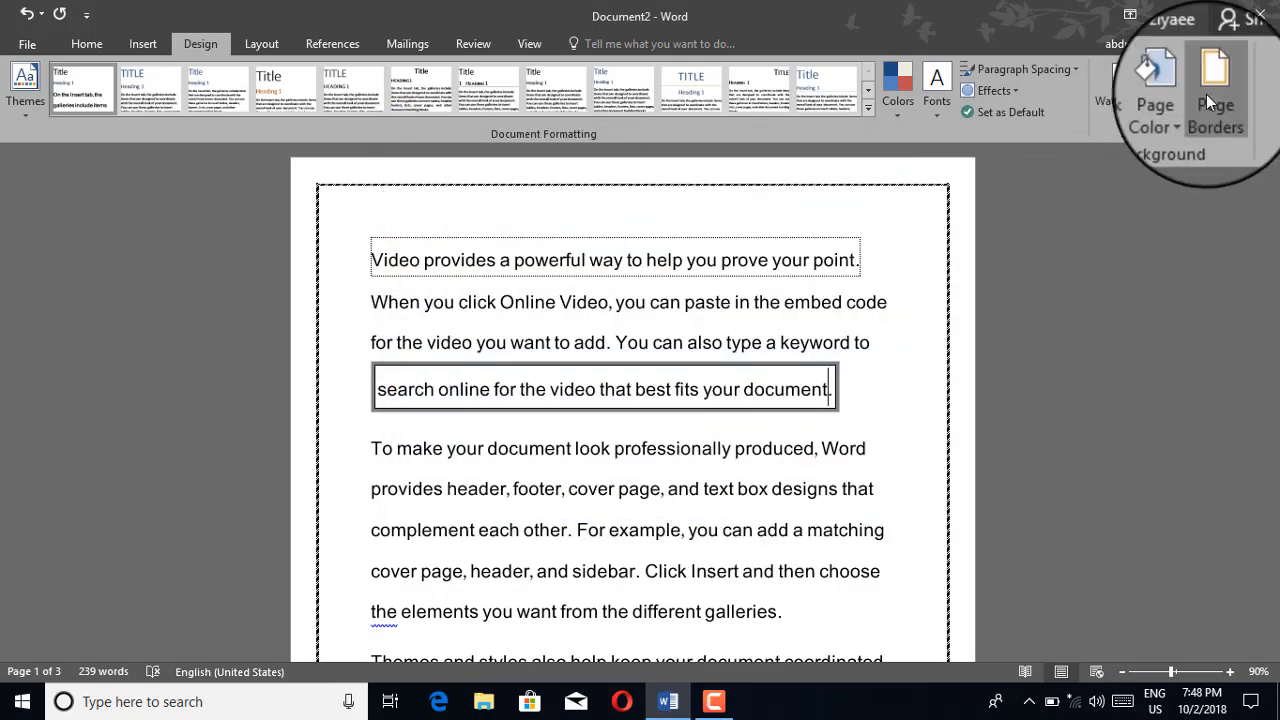